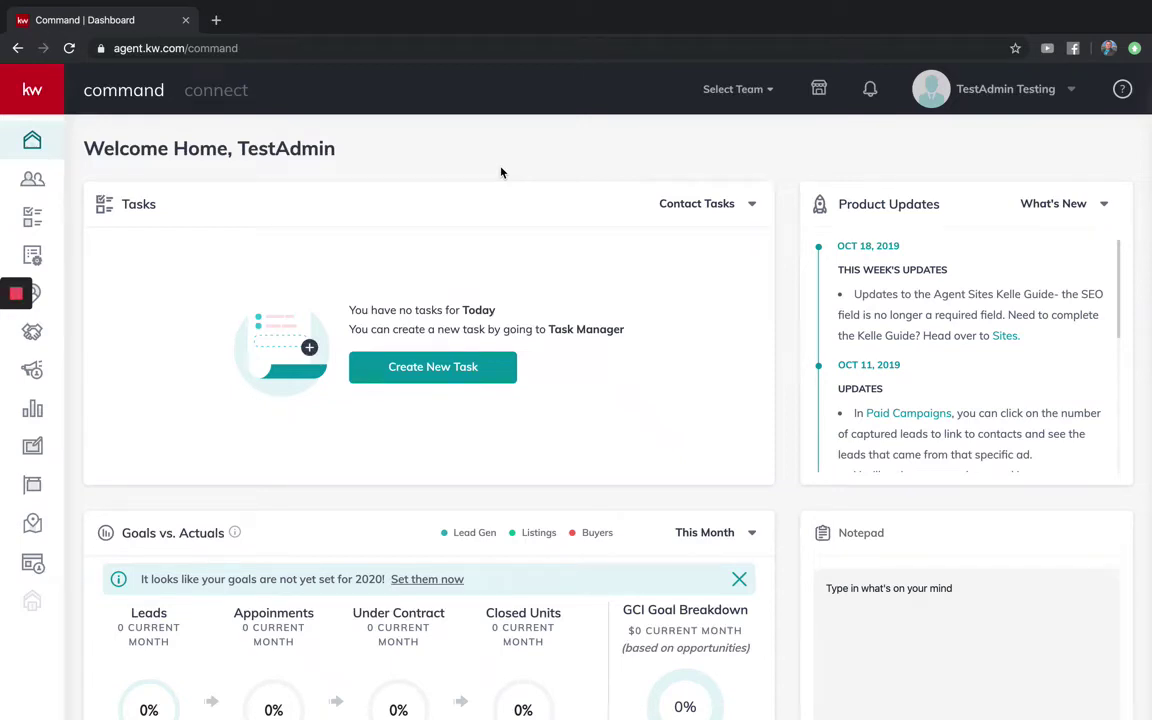
Switch the Goals vs. Actuals summary on the dashboard to the This Year period.
{"action": "scroll", "coordinate": [501, 173], "scroll_direction": "down", "scroll_amount": 5}
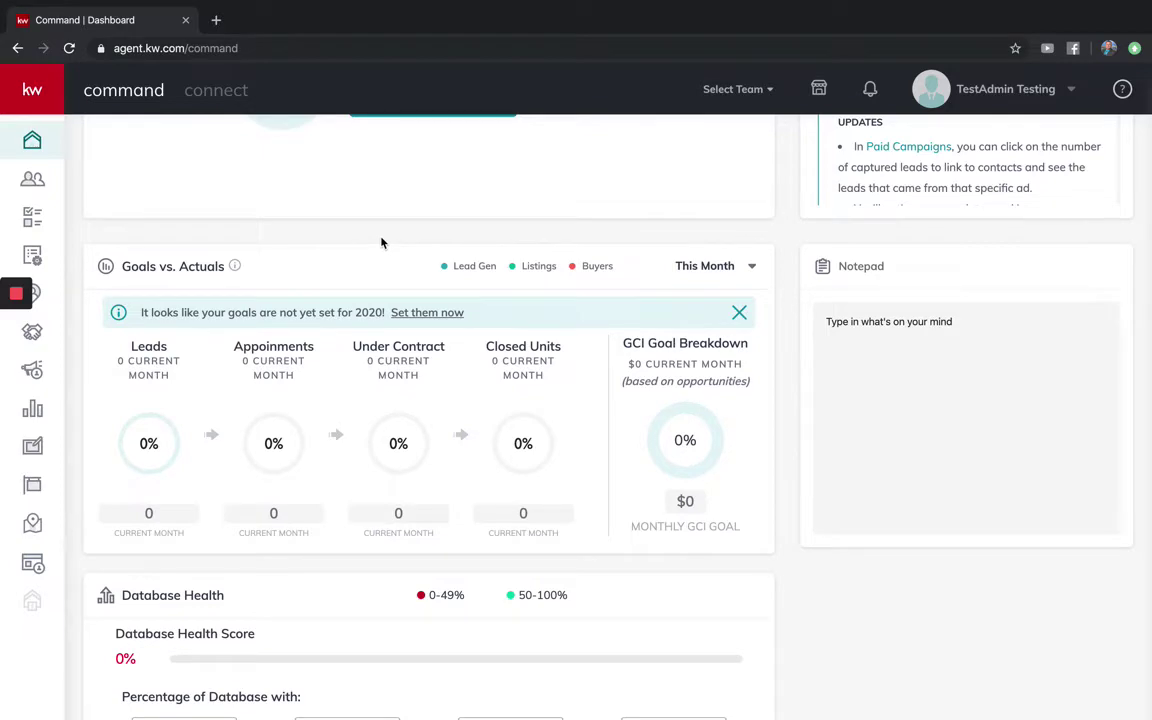
{"action": "scroll", "coordinate": [381, 242], "scroll_direction": "up", "scroll_amount": 5}
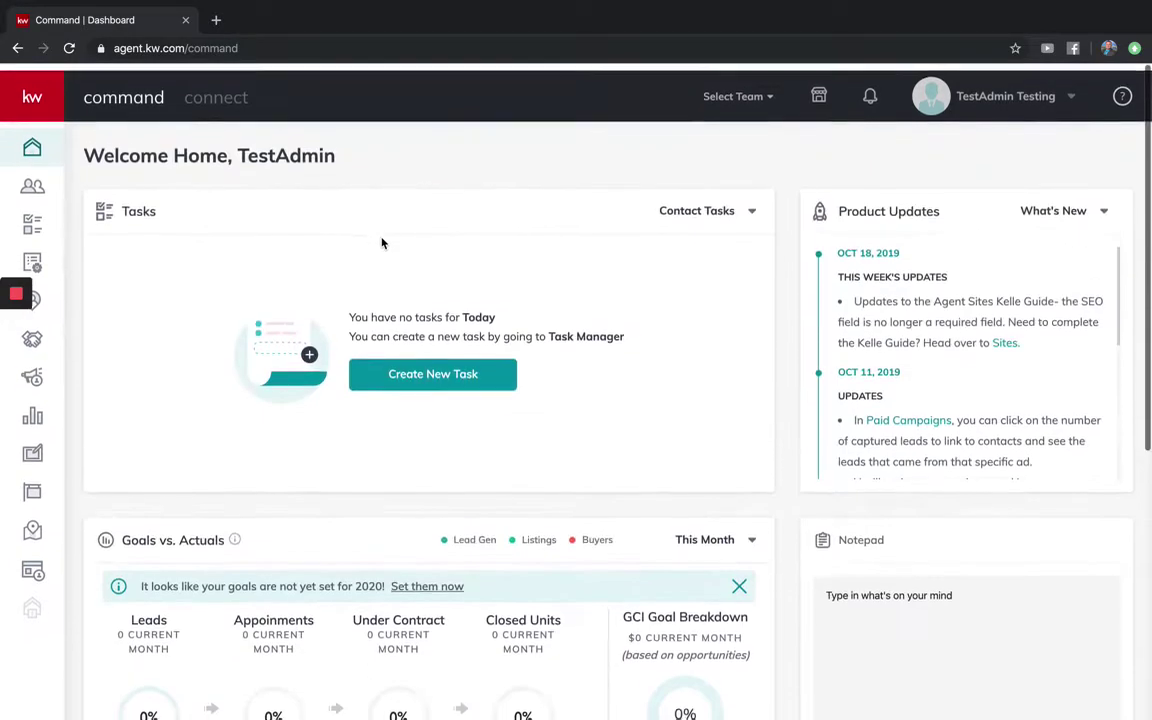
{"action": "scroll", "coordinate": [290, 303], "scroll_direction": "down", "scroll_amount": 3}
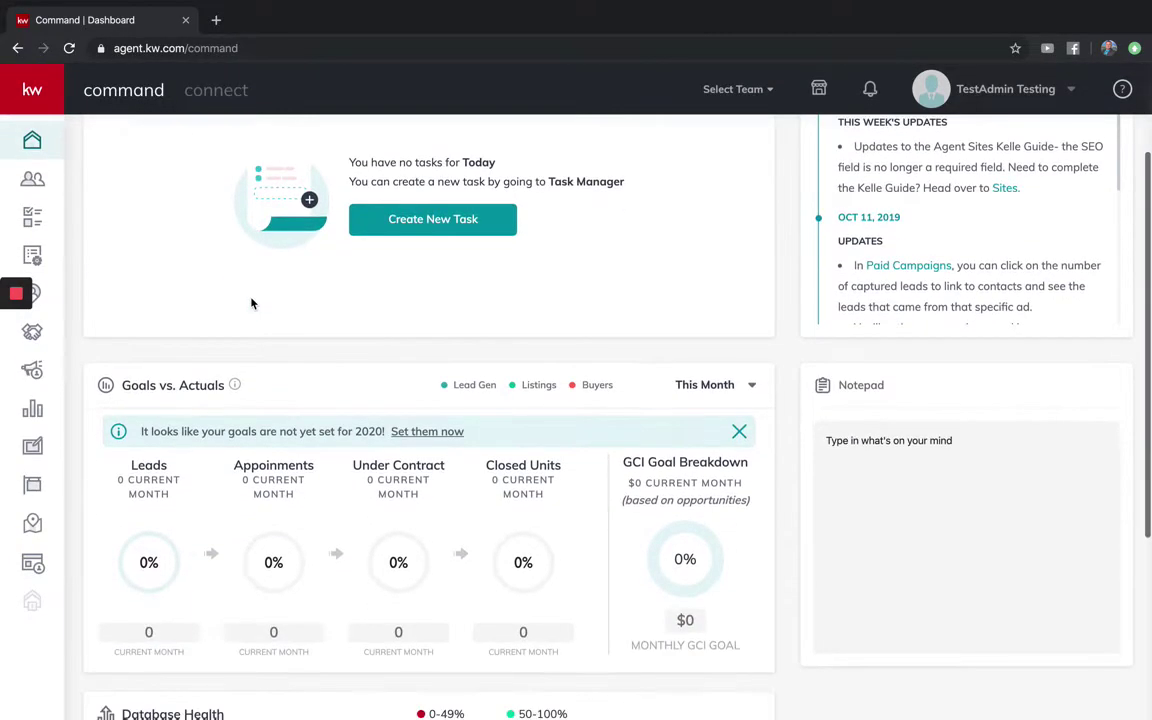
{"action": "scroll", "coordinate": [171, 227], "scroll_direction": "up", "scroll_amount": 2}
{"action": "scroll", "coordinate": [141, 180], "scroll_direction": "down", "scroll_amount": 4}
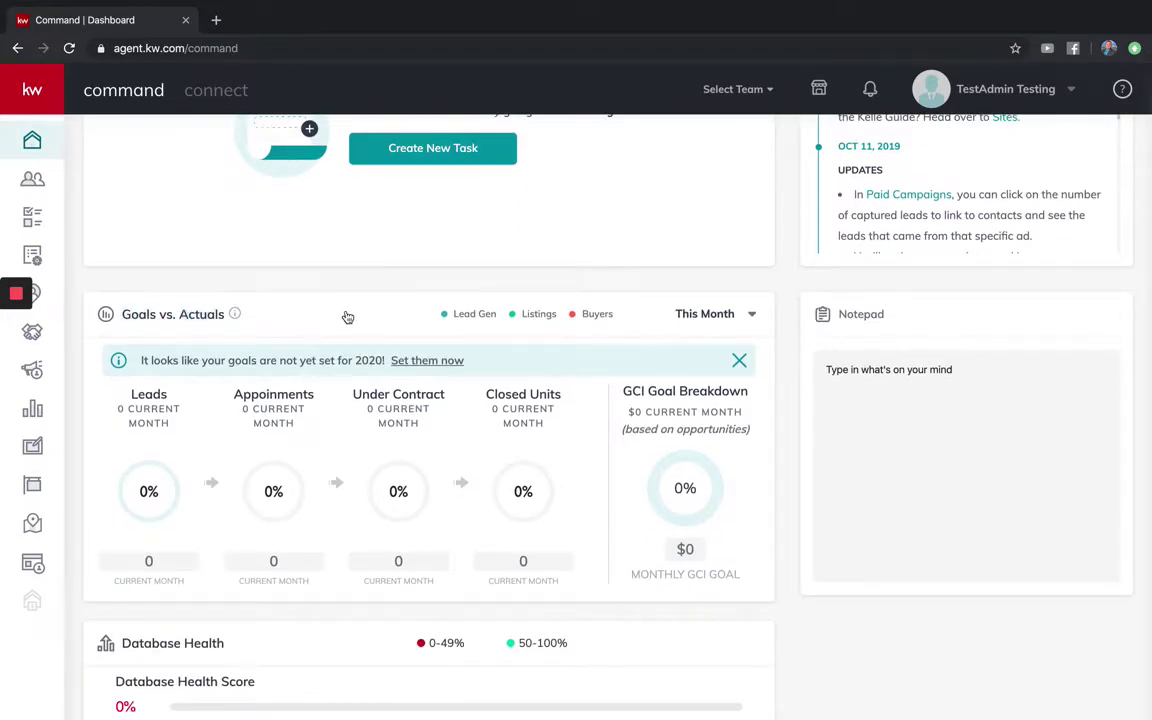
{"action": "left_click", "coordinate": [742, 314]}
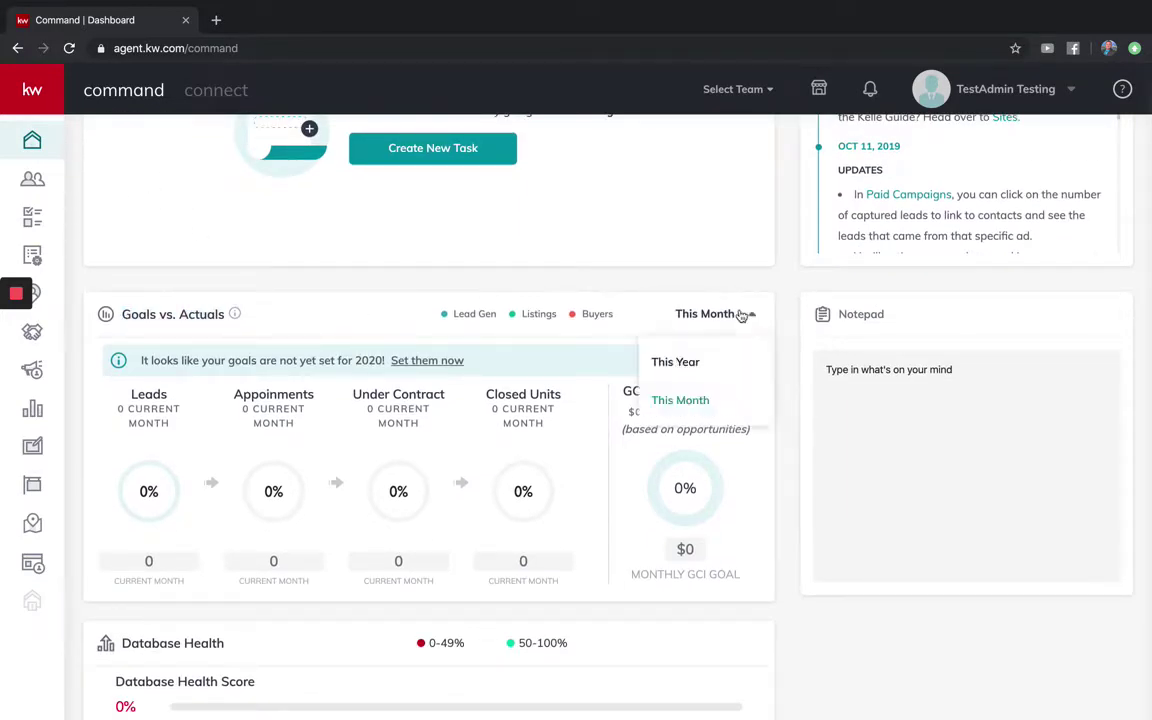
{"action": "left_click", "coordinate": [694, 364]}
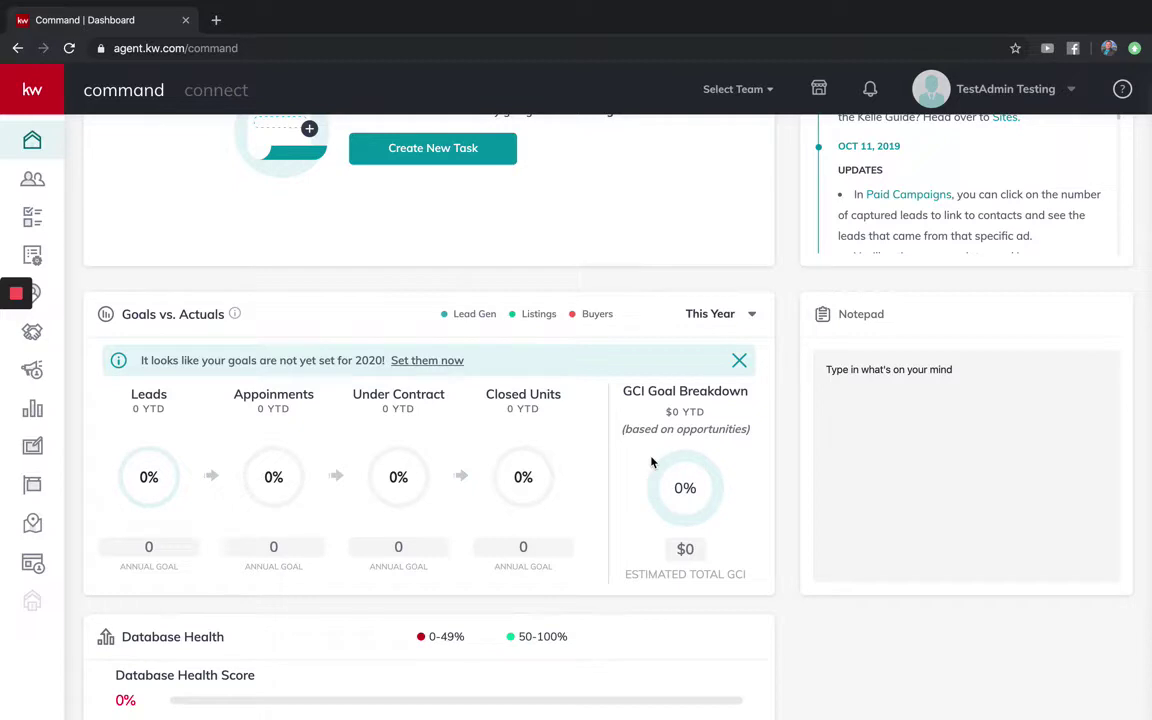
Open the Goal Setting guide for the unset 2020 goals and start it.
{"action": "left_click", "coordinate": [414, 364]}
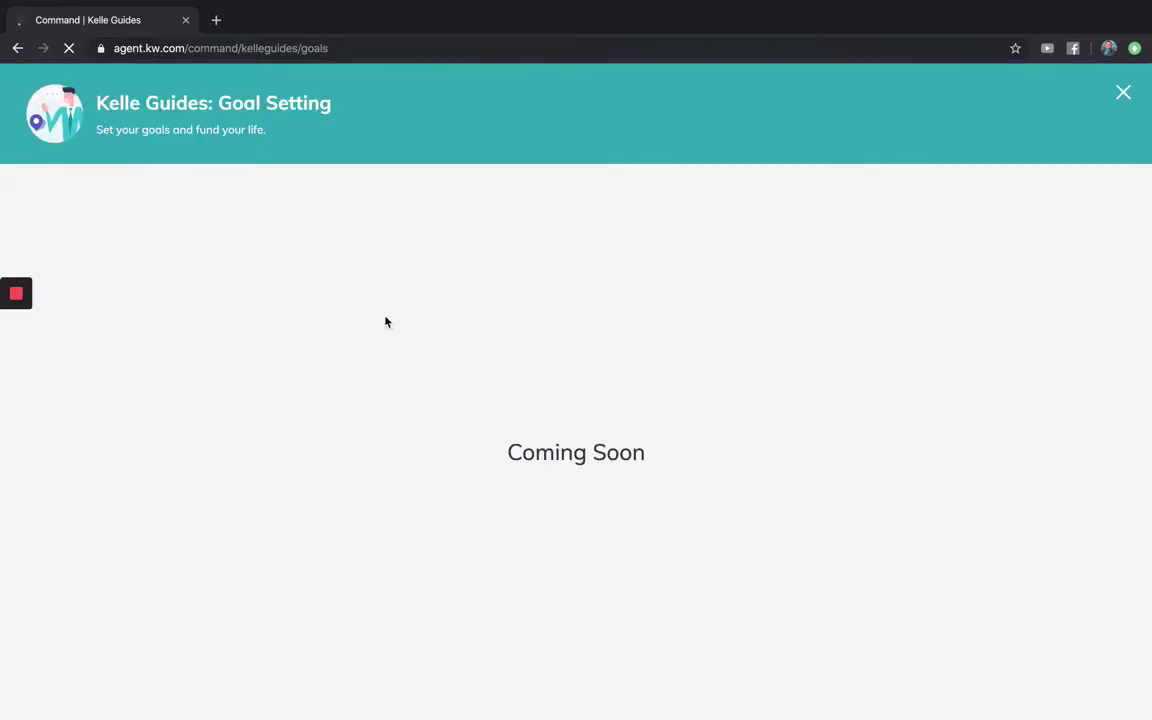
{"action": "scroll", "coordinate": [605, 401], "scroll_direction": "down", "scroll_amount": 2}
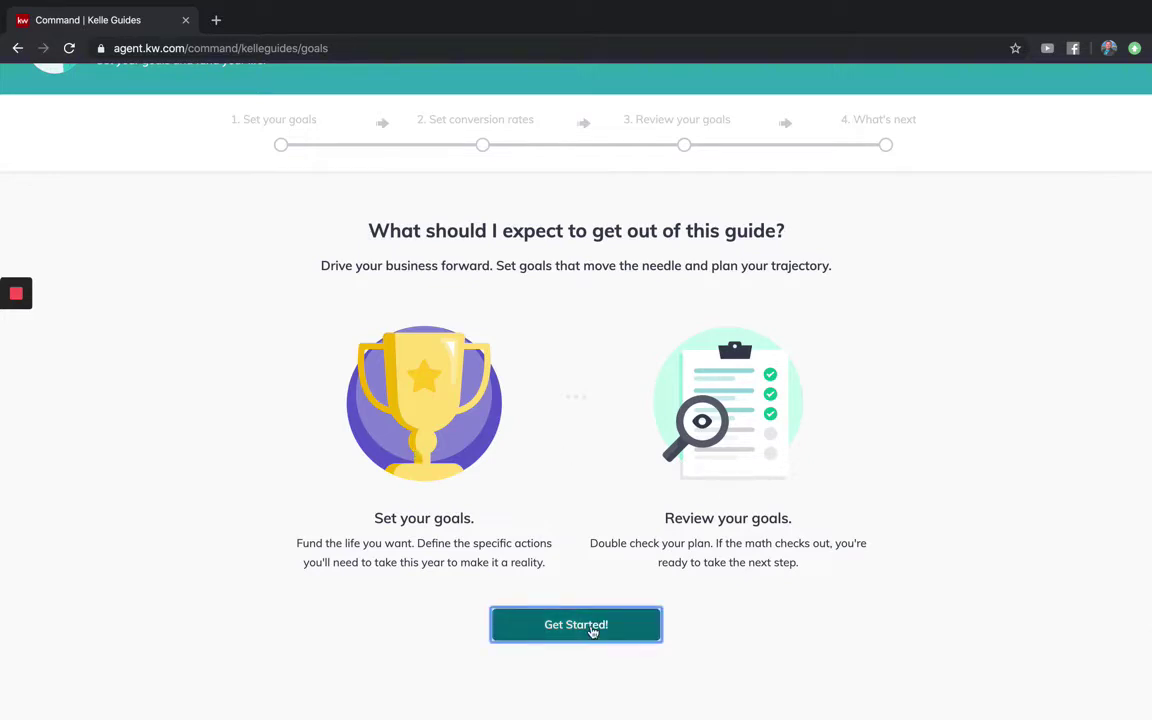
{"action": "left_click", "coordinate": [595, 624]}
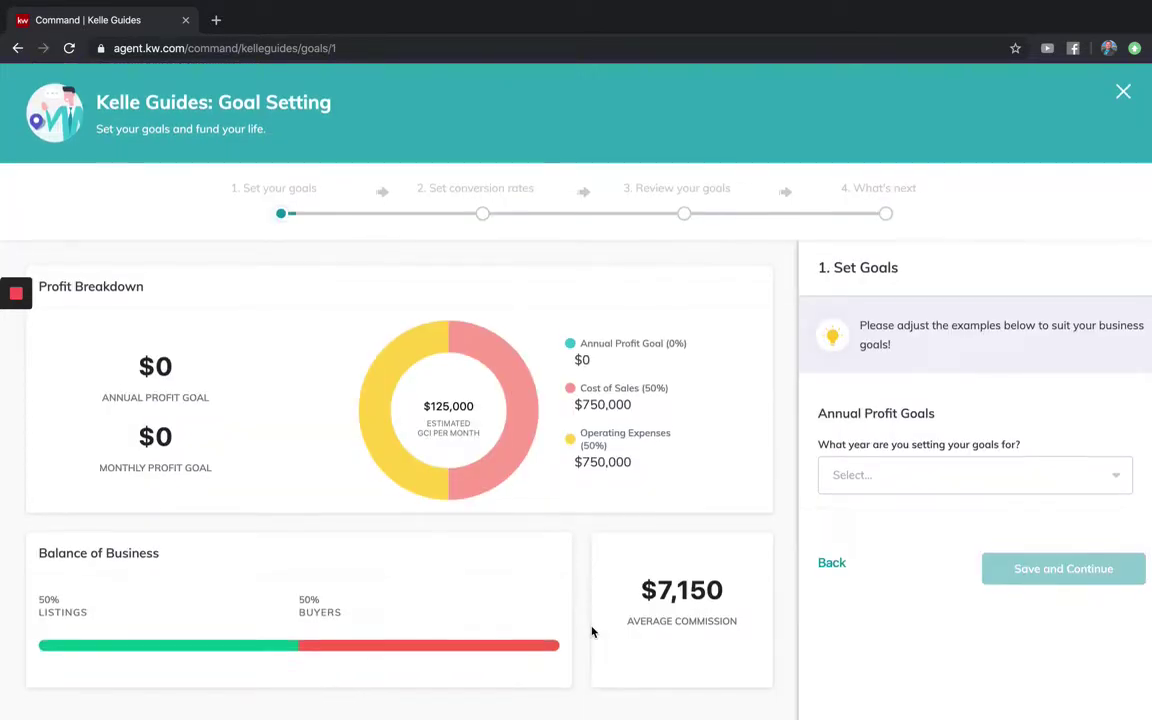
Examine the Profit Breakdown and the definitions of Annual Profit Goal, Cost of Sales and Operating Expenses.
{"action": "scroll", "coordinate": [592, 632], "scroll_direction": "down", "scroll_amount": 1}
{"action": "scroll", "coordinate": [218, 299], "scroll_direction": "down", "scroll_amount": 1}
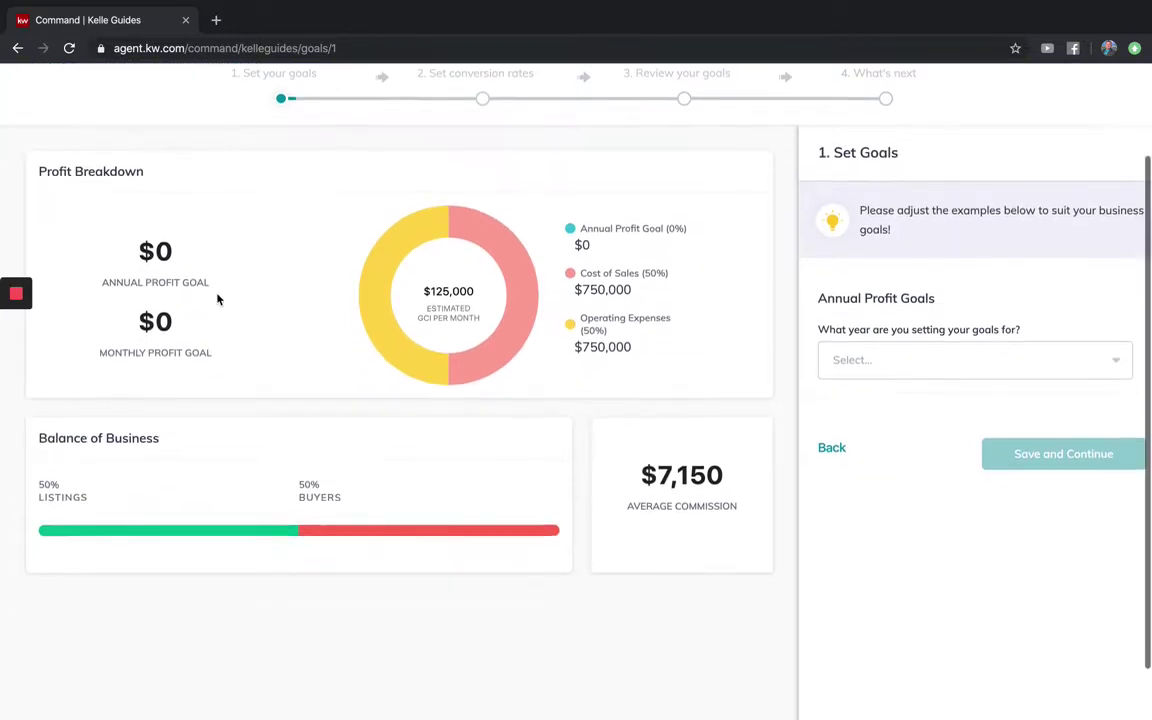
{"action": "scroll", "coordinate": [218, 299], "scroll_direction": "up", "scroll_amount": 2}
{"action": "left_click_drag", "start_coordinate": [101, 317], "coordinate": [146, 410]}
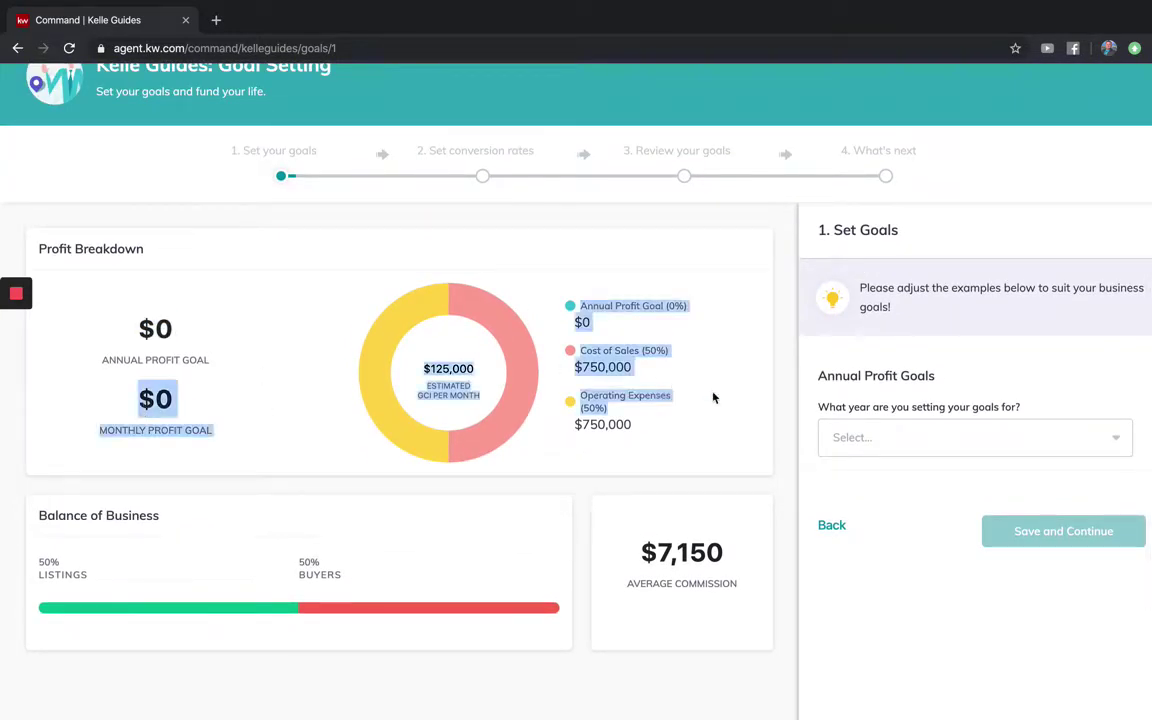
{"action": "left_click", "coordinate": [653, 356]}
{"action": "mouse_move", "coordinate": [704, 304]}
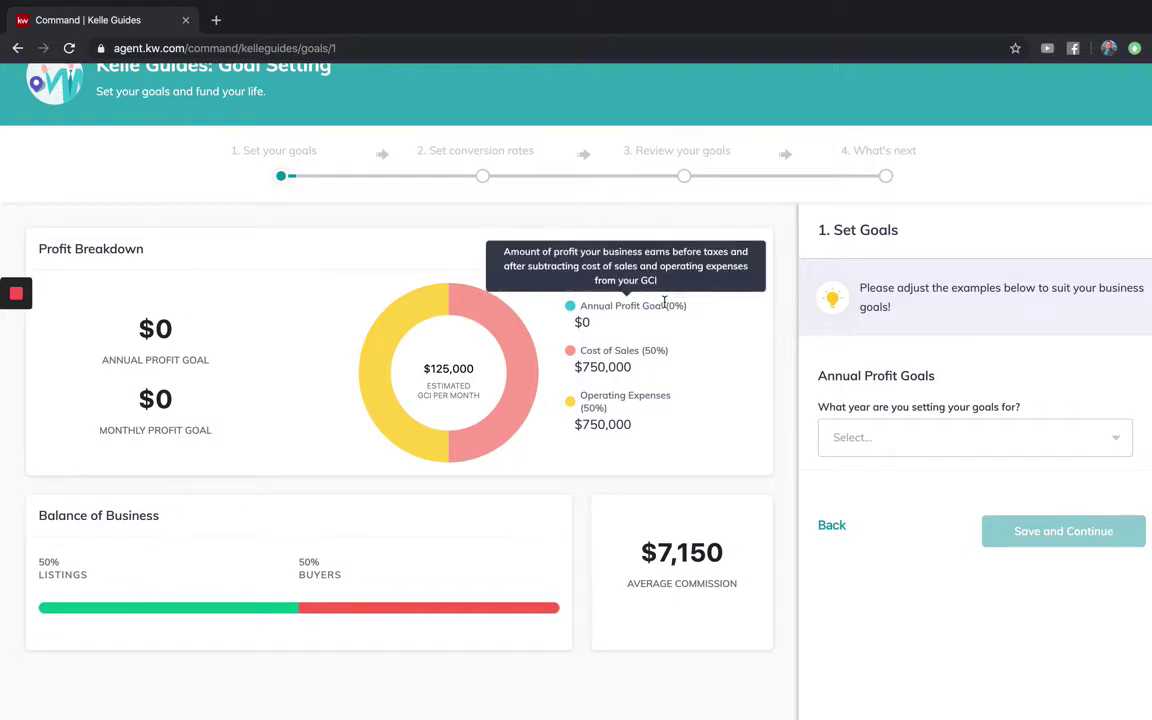
{"action": "mouse_move", "coordinate": [636, 350]}
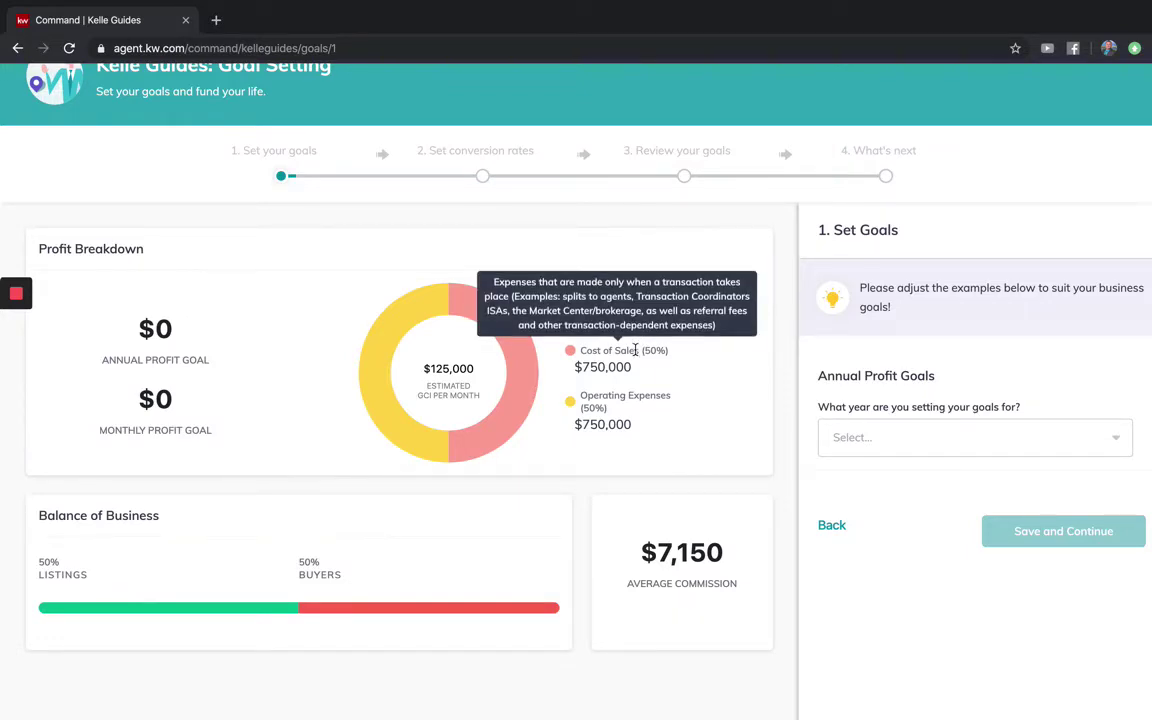
{"action": "mouse_move", "coordinate": [609, 396]}
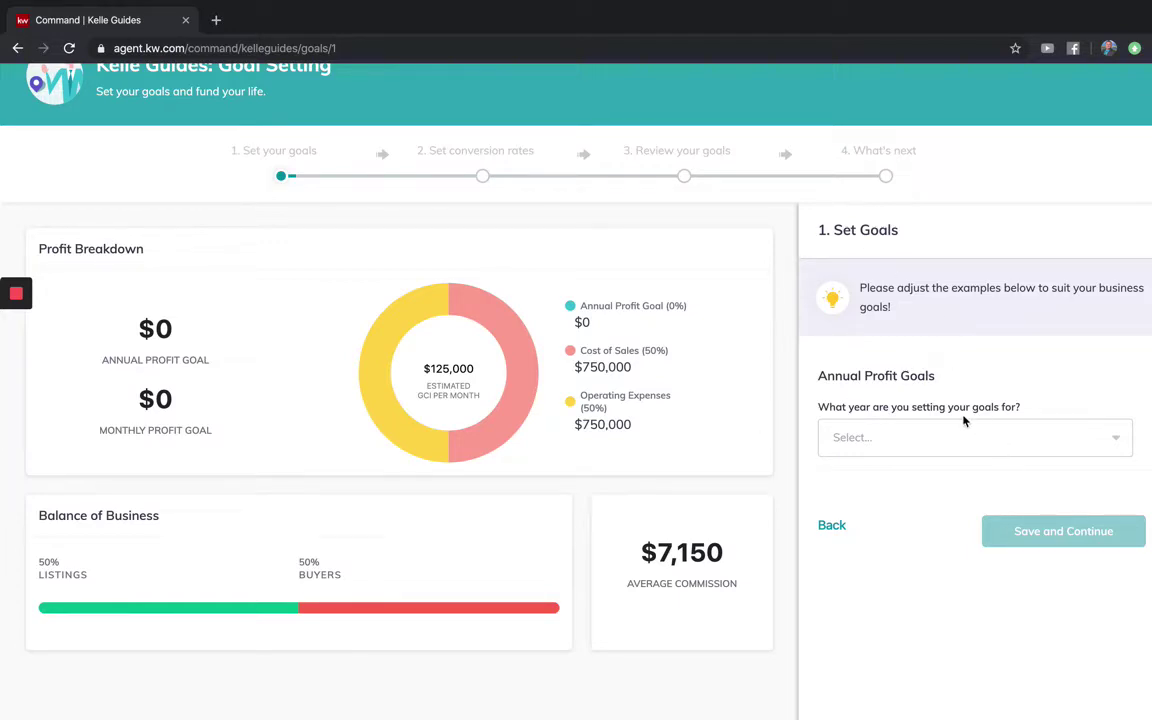
Choose Next Year (2020) as the year the profit goals are set for.
{"action": "left_click", "coordinate": [886, 432]}
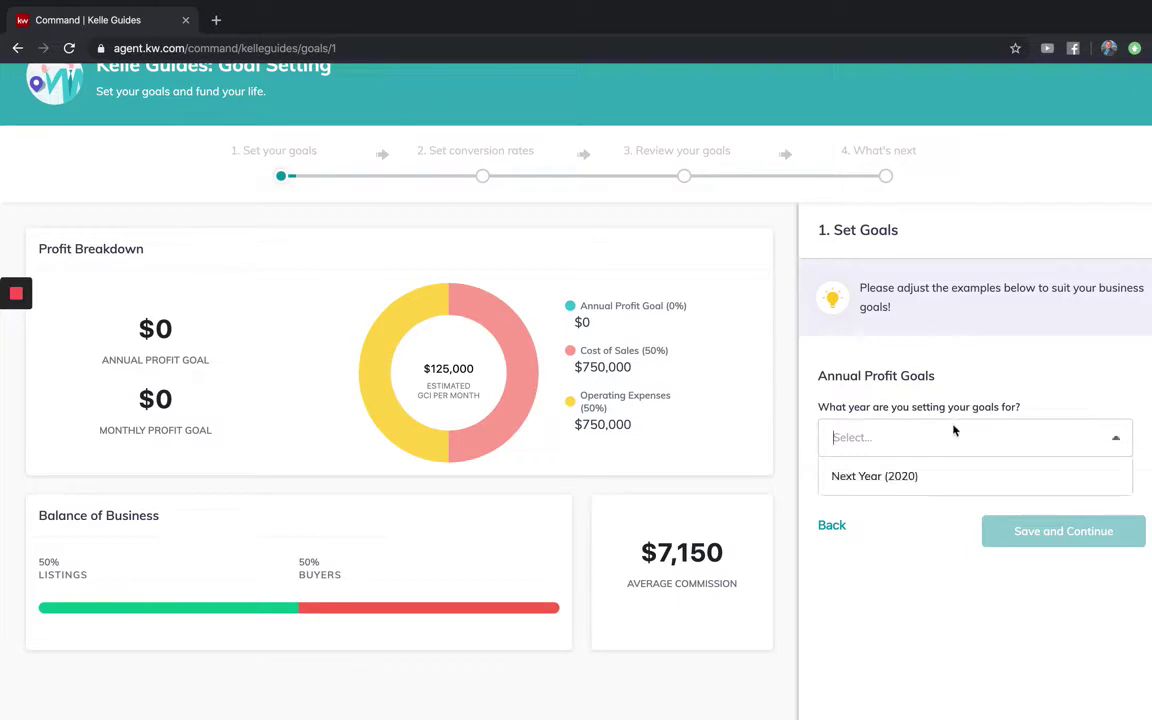
{"action": "left_click", "coordinate": [888, 478]}
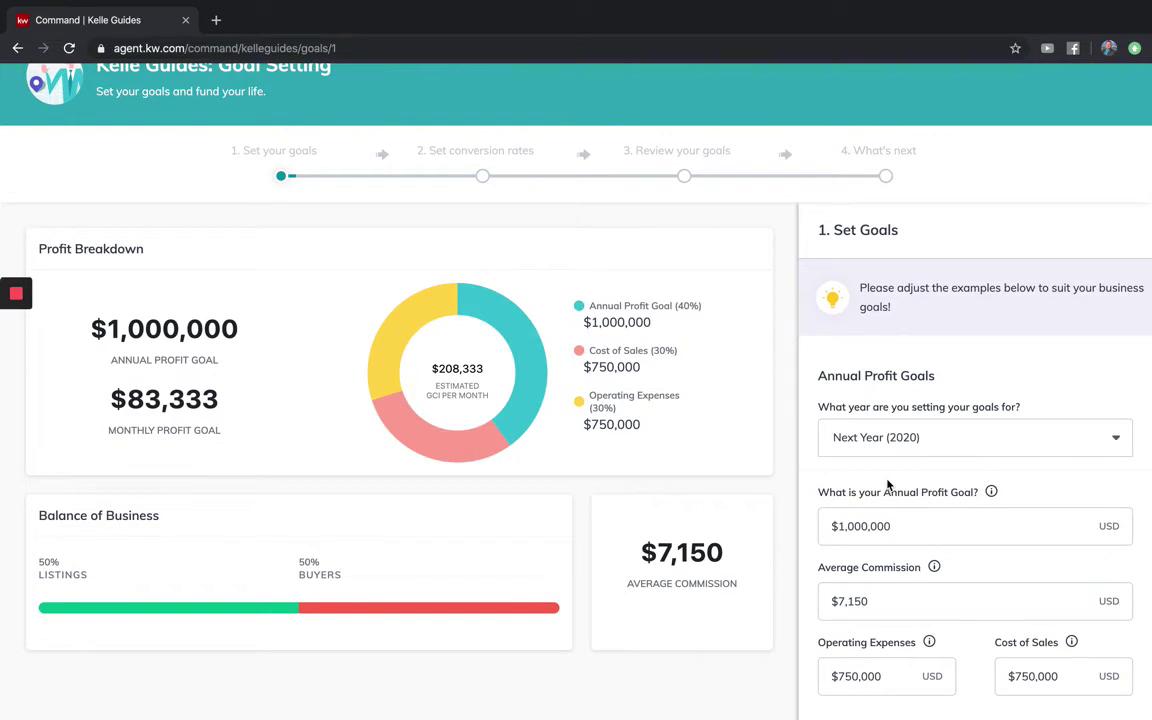
{"action": "scroll", "coordinate": [887, 484], "scroll_direction": "down", "scroll_amount": 3}
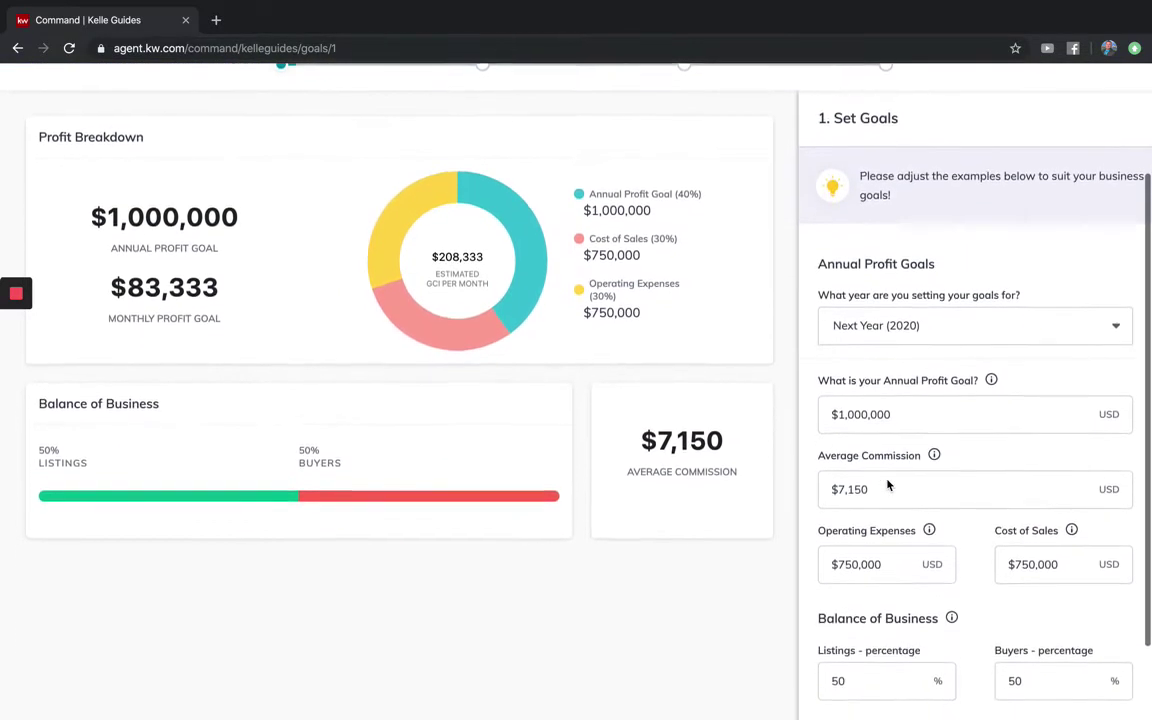
{"action": "scroll", "coordinate": [887, 484], "scroll_direction": "up", "scroll_amount": 3}
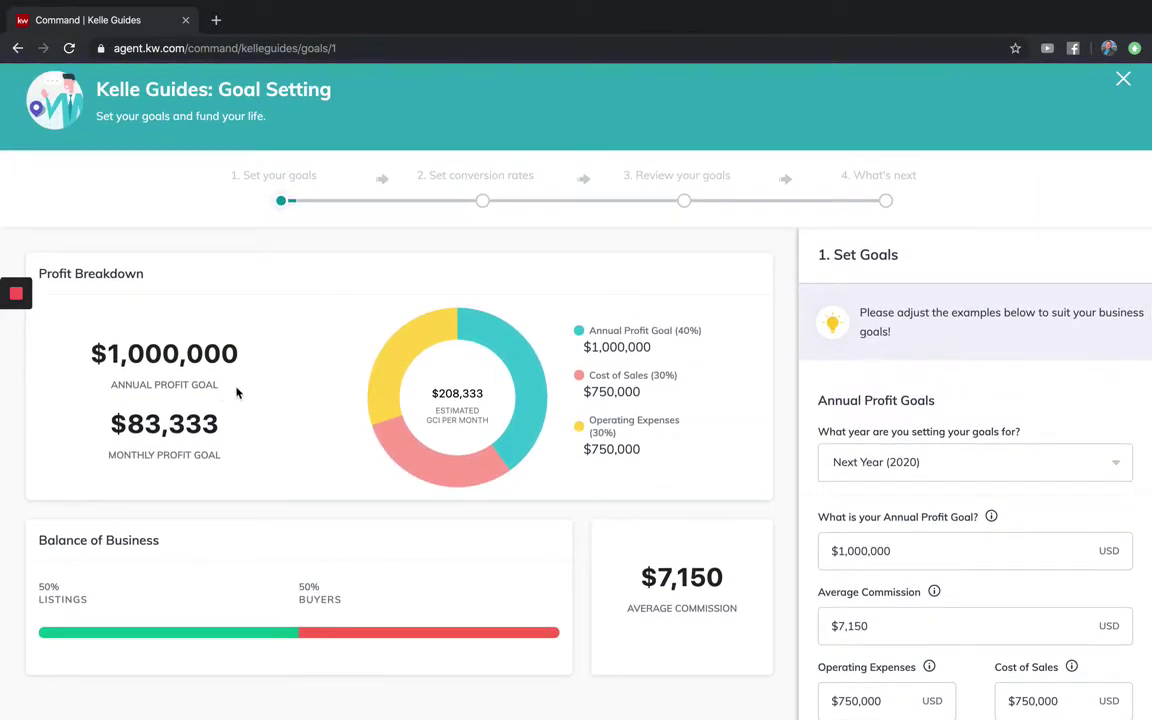
{"action": "left_click_drag", "start_coordinate": [239, 324], "coordinate": [107, 353]}
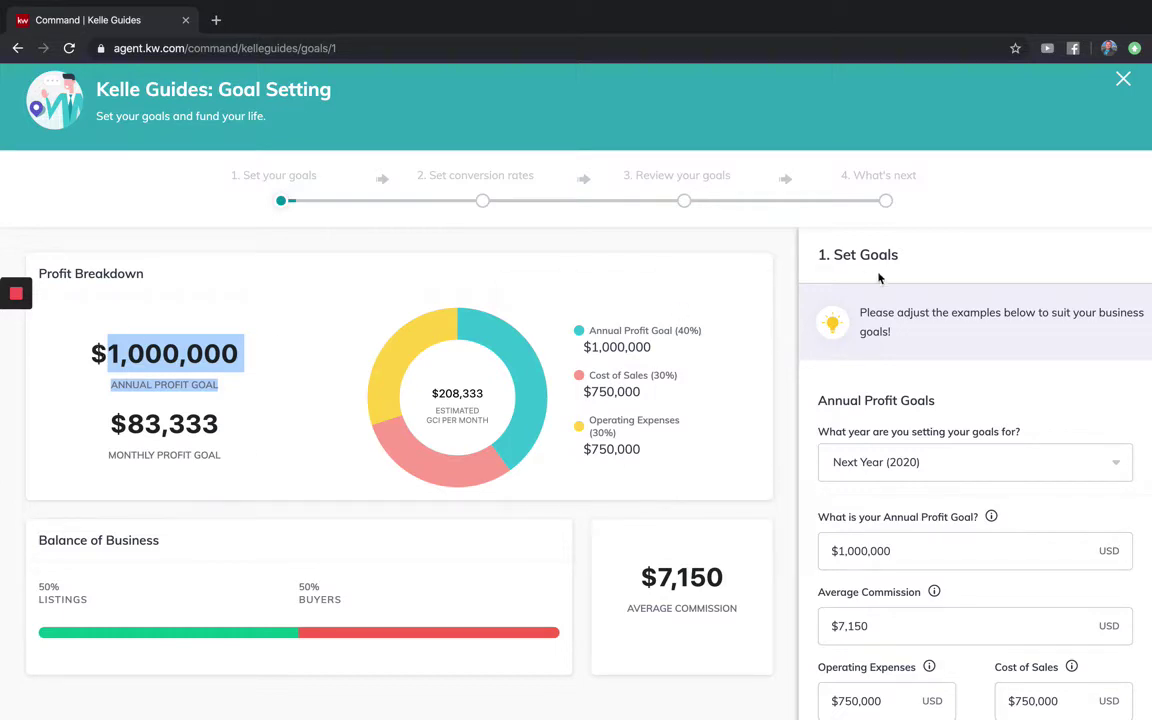
{"action": "left_click", "coordinate": [789, 320]}
Set the Annual Profit Goal to $100,000 and the Average Commission to $9,000.
{"action": "scroll", "coordinate": [789, 320], "scroll_direction": "down", "scroll_amount": 3}
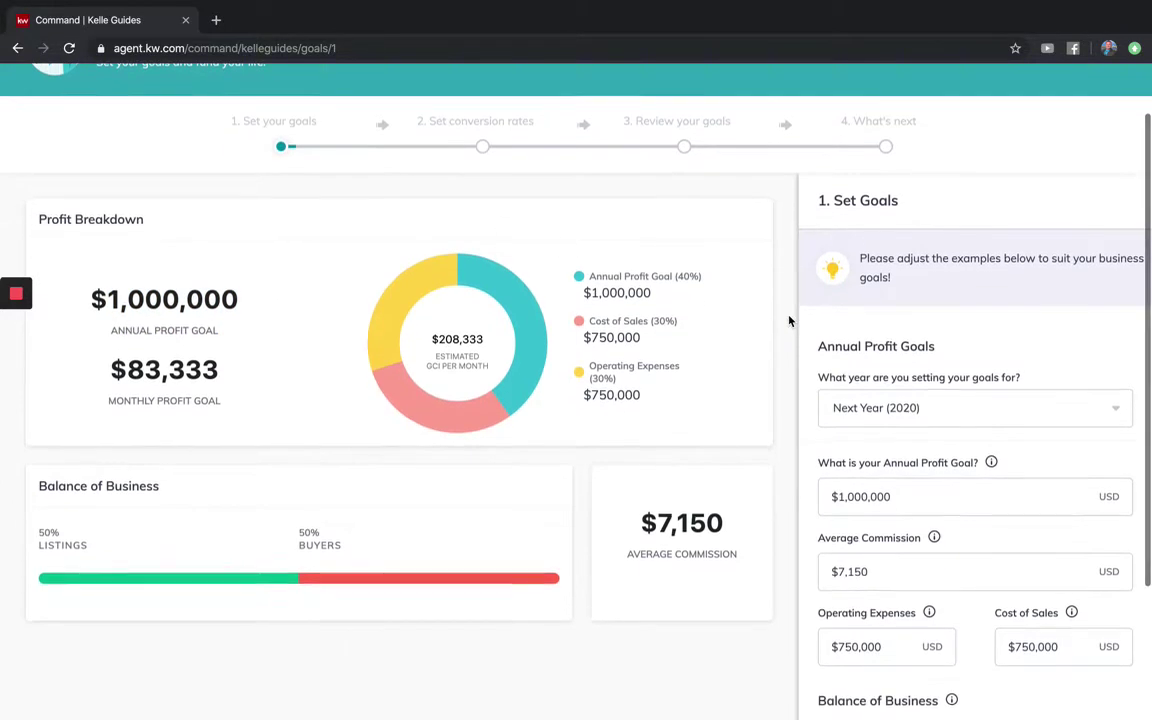
{"action": "scroll", "coordinate": [789, 320], "scroll_direction": "down", "scroll_amount": 1}
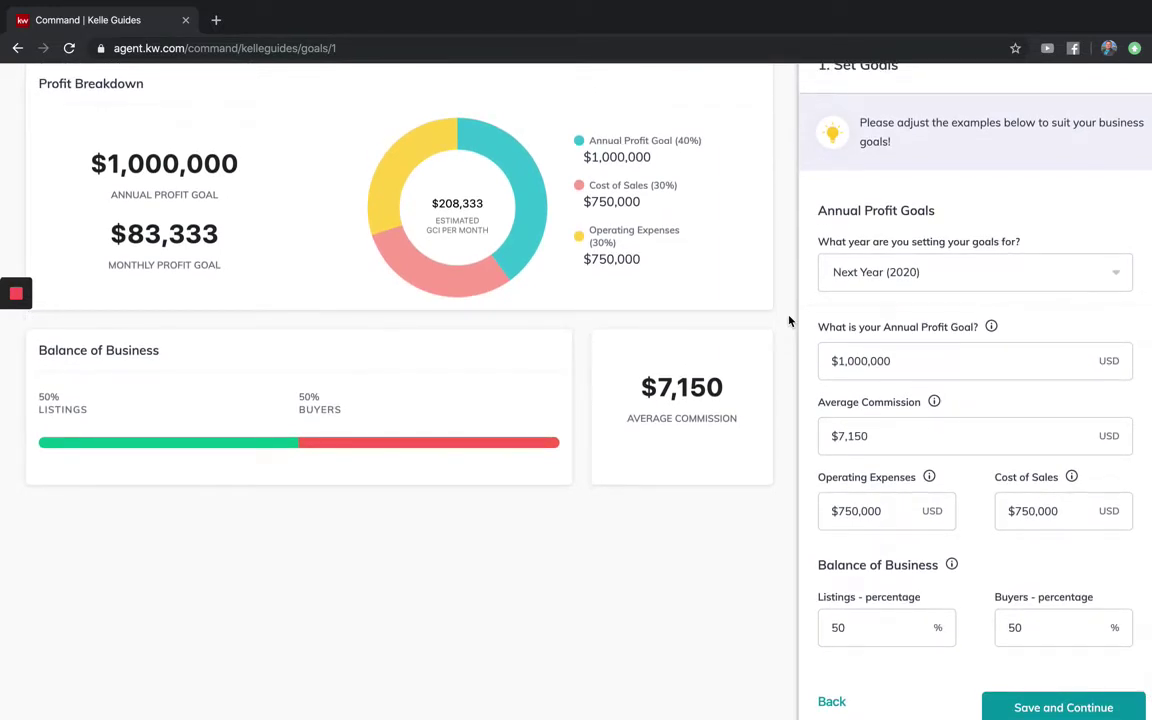
{"action": "left_click", "coordinate": [960, 362]}
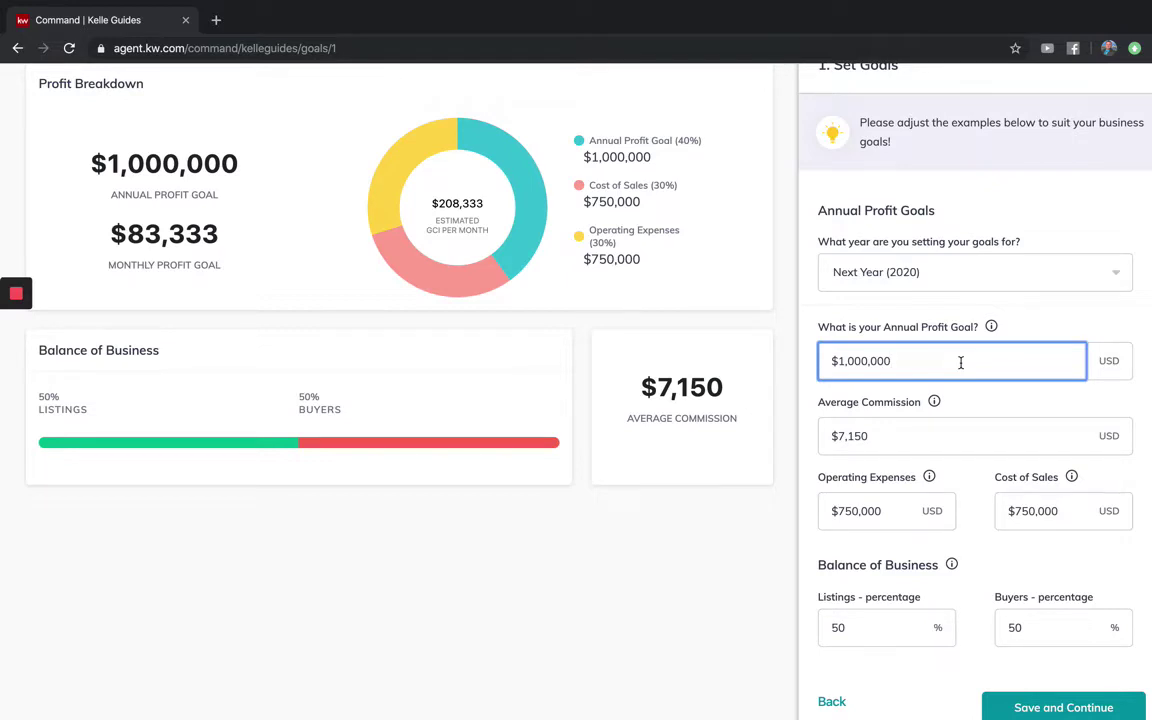
{"action": "key", "text": "BackSpace"}
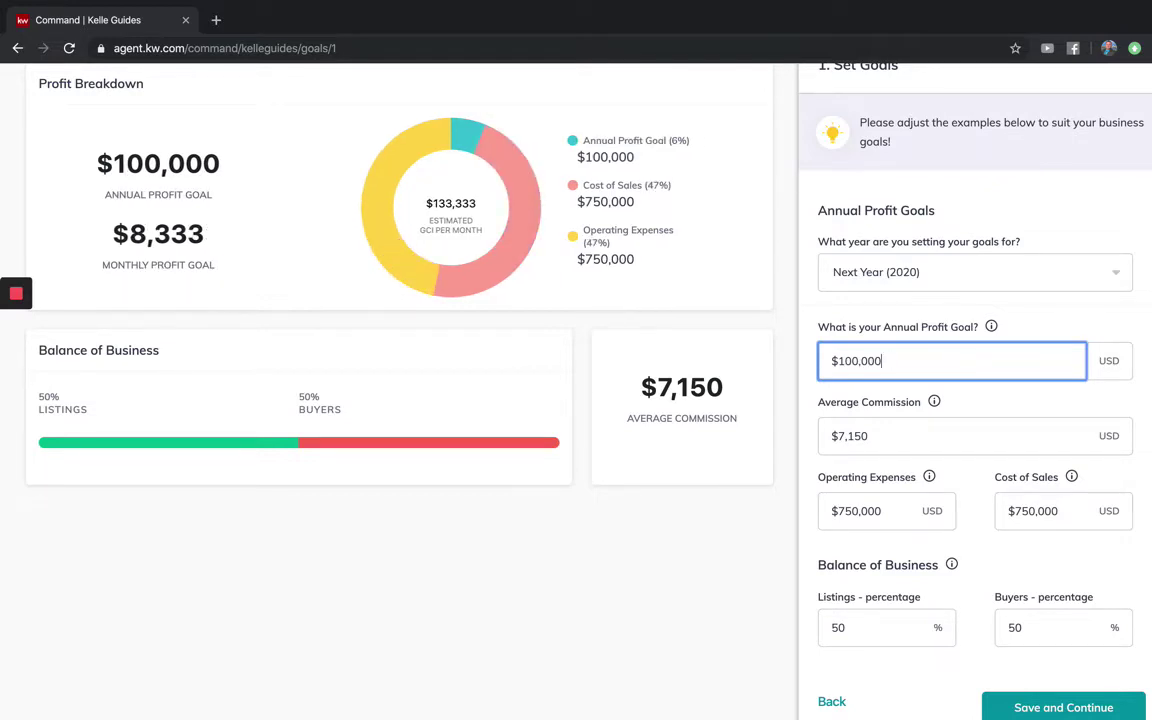
{"action": "left_click", "coordinate": [938, 425]}
{"action": "key", "text": "ctrl+a"}
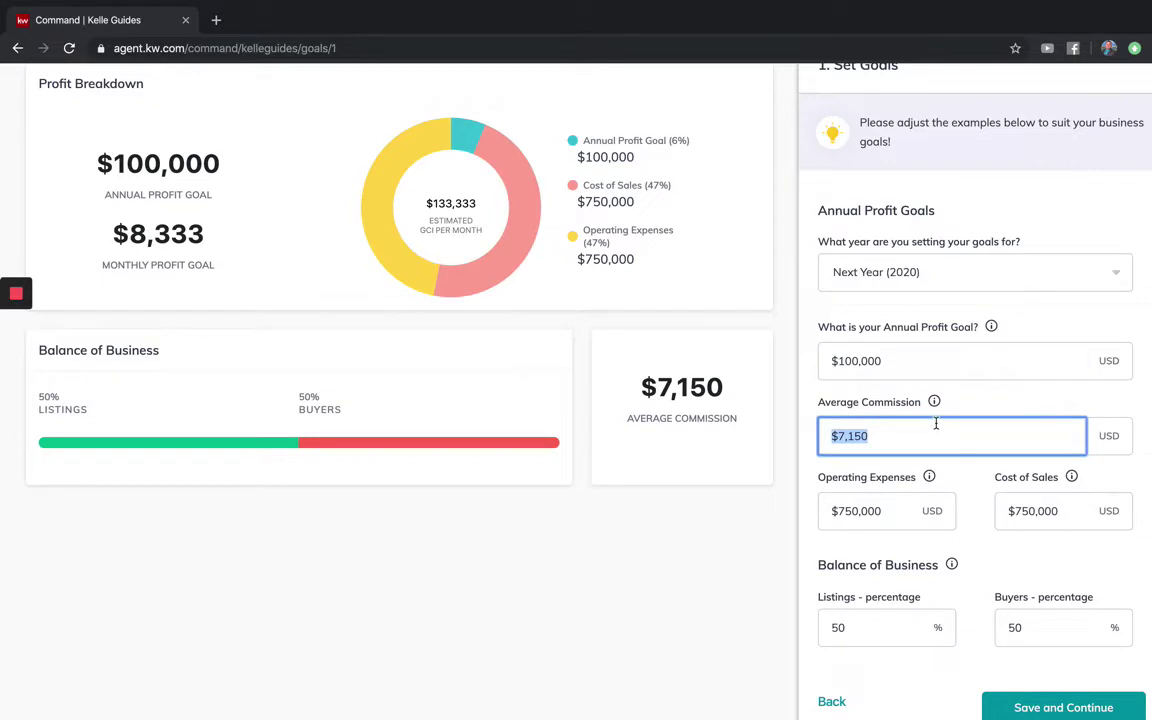
{"action": "mouse_move", "coordinate": [933, 415]}
{"action": "type", "text": "9000"}
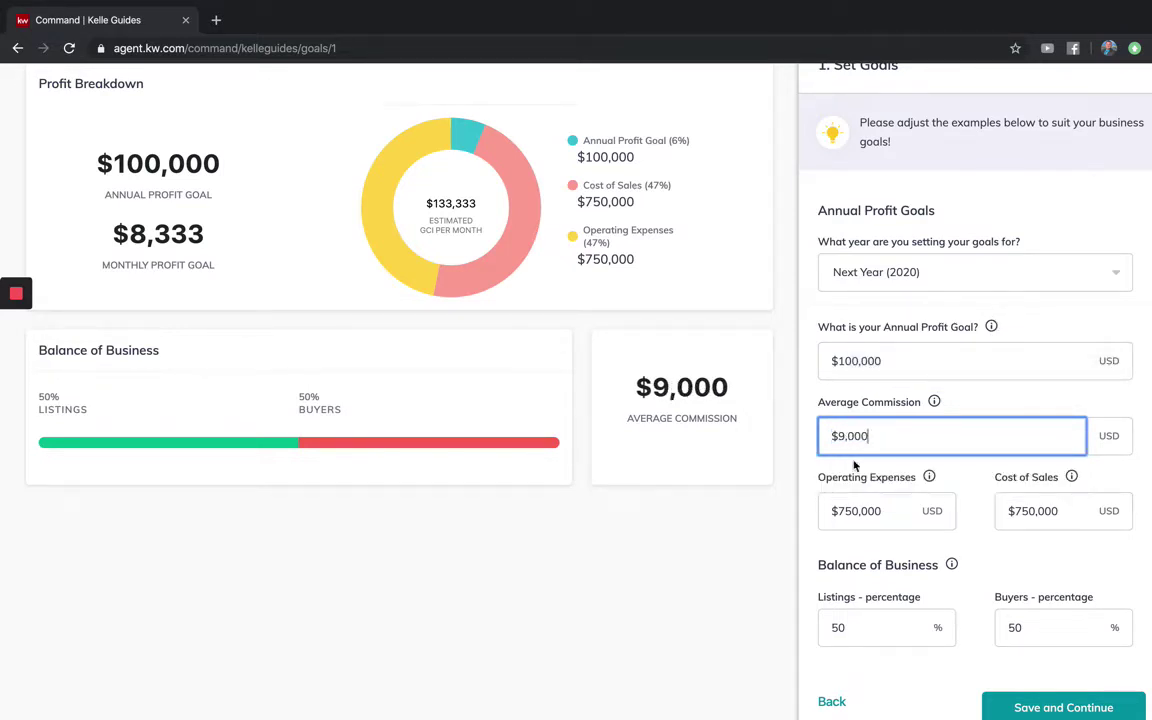
Set both Operating Expenses and Cost of Sales to $75,000.
{"action": "left_click", "coordinate": [885, 505]}
{"action": "scroll", "coordinate": [890, 475], "scroll_direction": "down", "scroll_amount": 1}
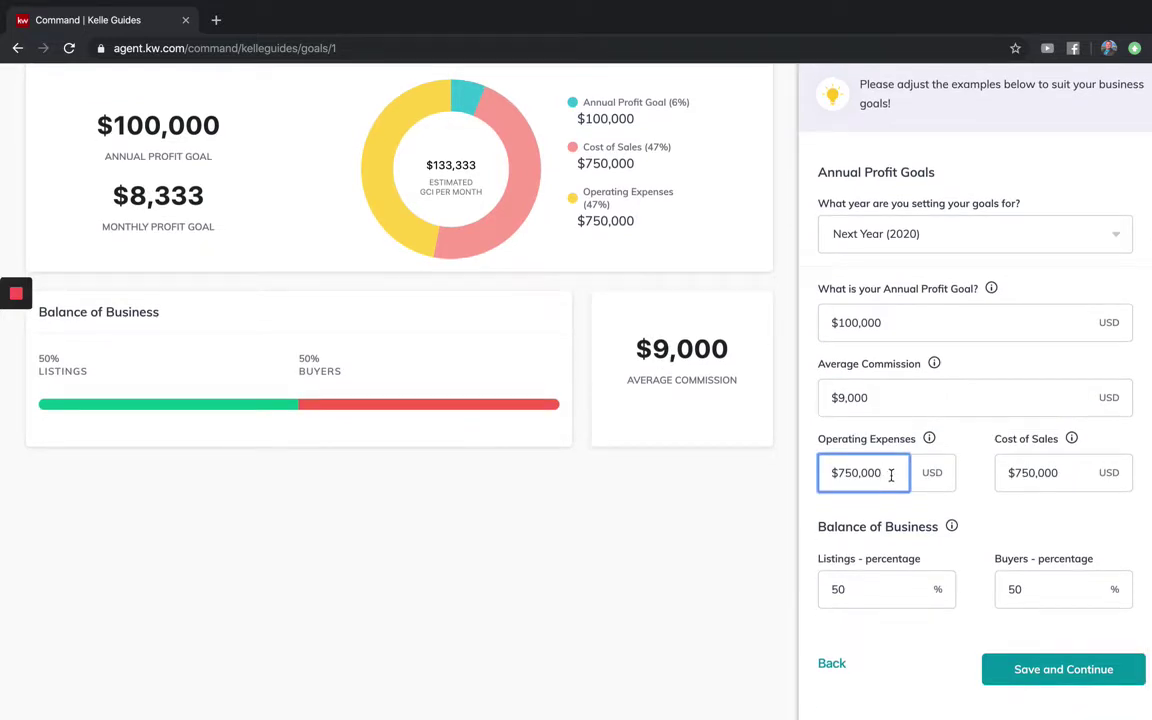
{"action": "key", "text": "BackSpace"}
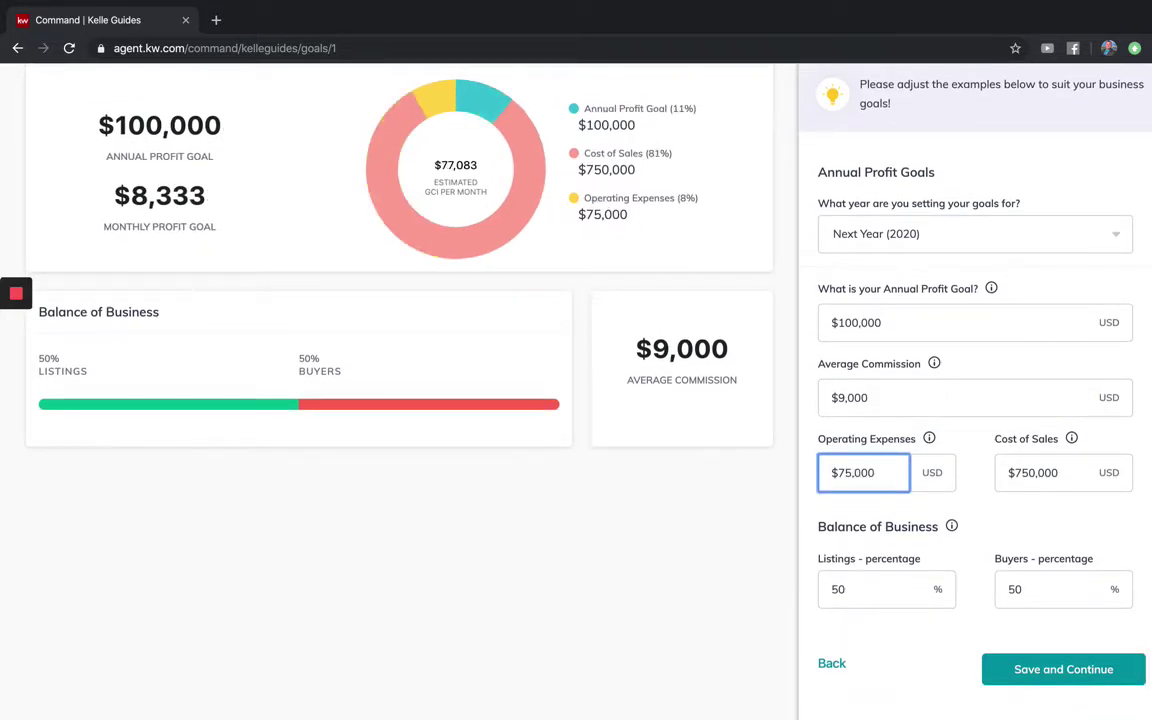
{"action": "left_click", "coordinate": [1062, 476]}
{"action": "key", "text": "BackSpace"}
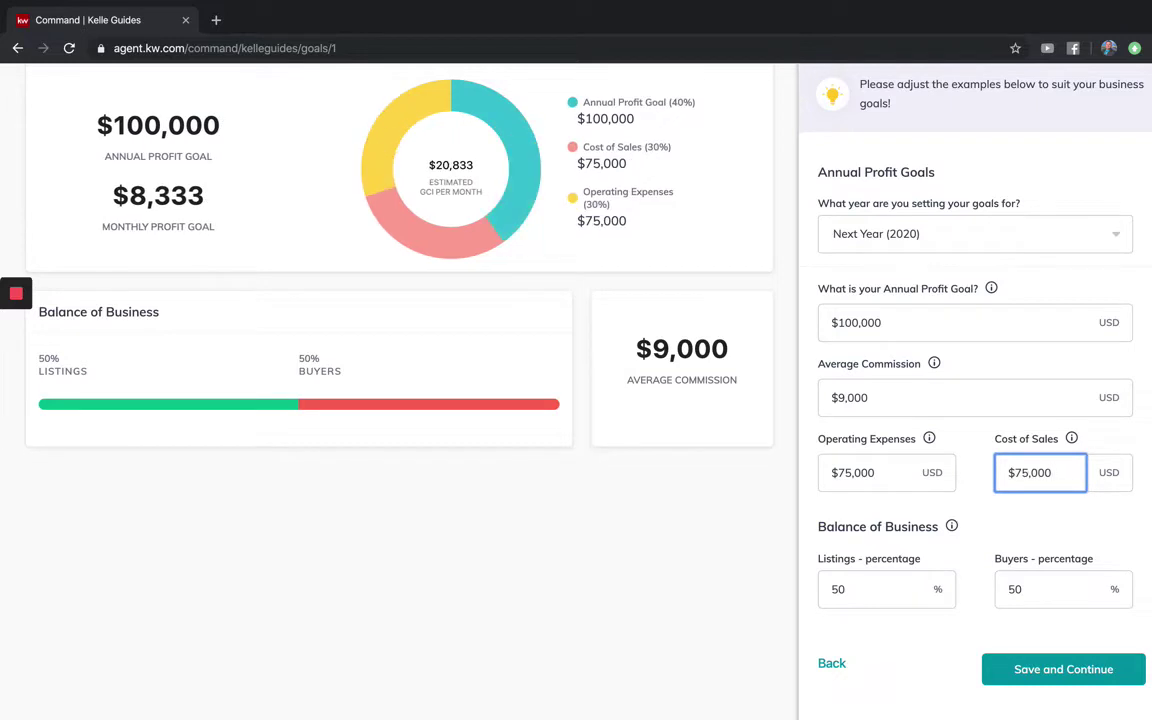
{"action": "scroll", "coordinate": [686, 284], "scroll_direction": "up", "scroll_amount": 1}
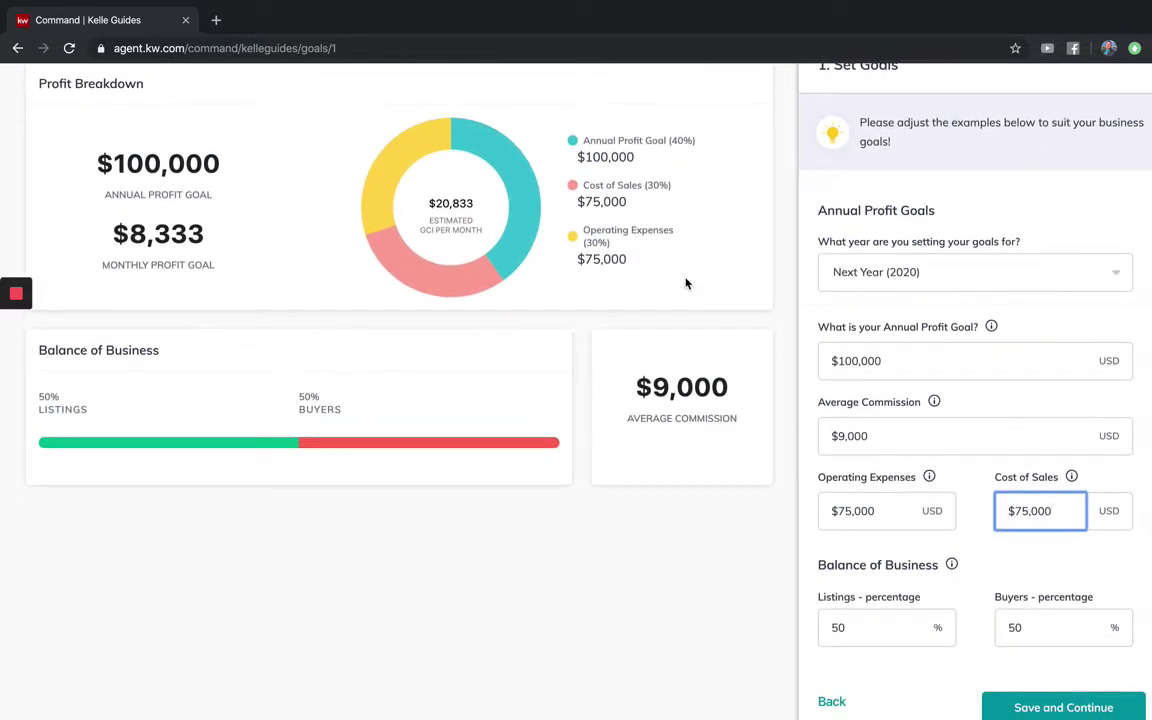
Set the Operating Expenses for the 2020 goal to $20,000.
{"action": "left_click", "coordinate": [892, 511]}
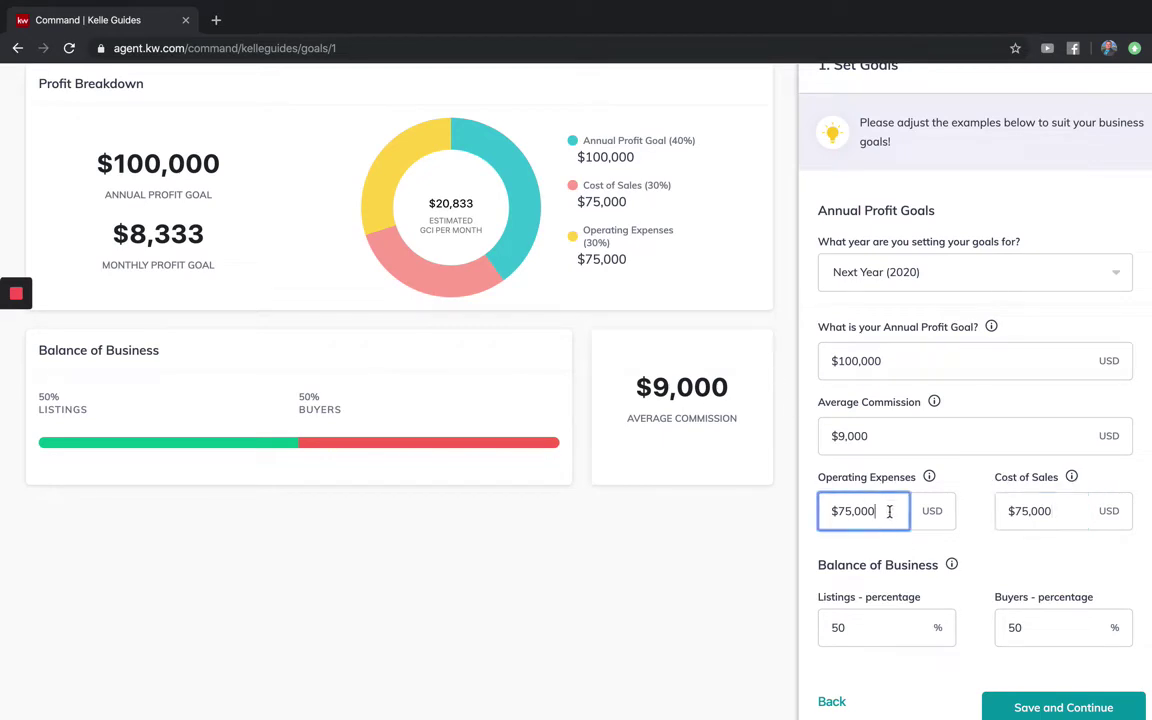
{"action": "mouse_move", "coordinate": [930, 479]}
{"action": "left_click_drag", "start_coordinate": [853, 511], "coordinate": [837, 511]}
{"action": "type", "text": "20"}
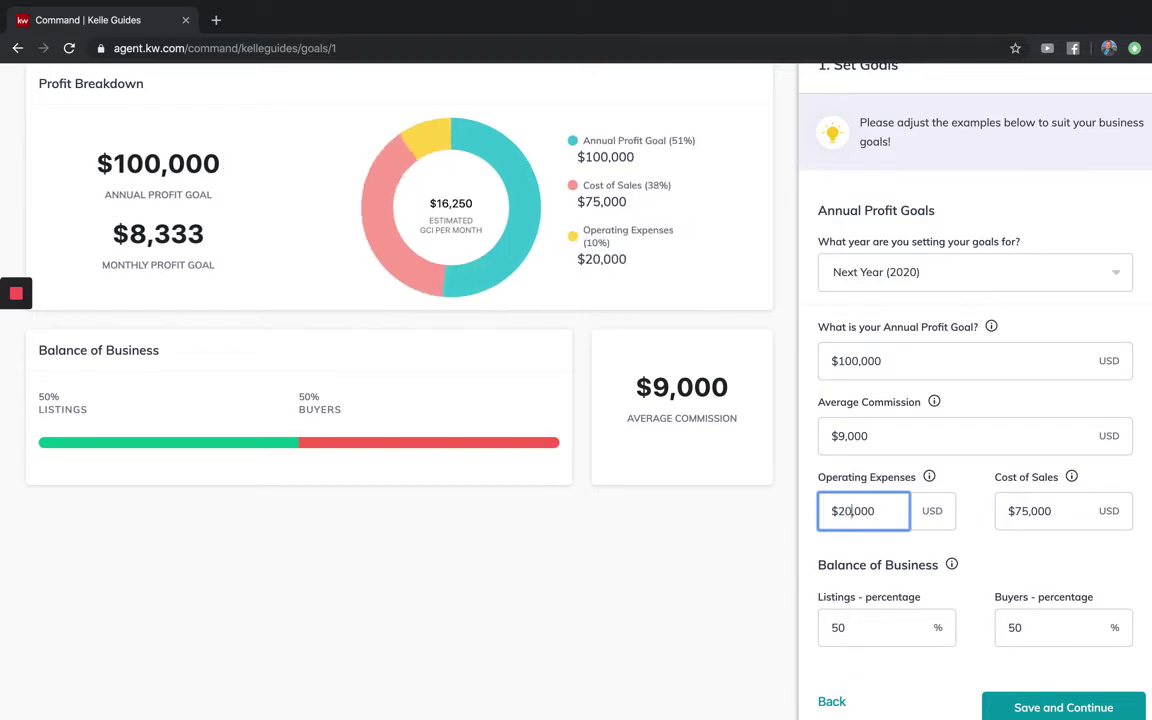
{"action": "left_click", "coordinate": [1090, 471]}
Check what Cost of Sales covers and set it to $23,000.
{"action": "mouse_move", "coordinate": [1071, 478]}
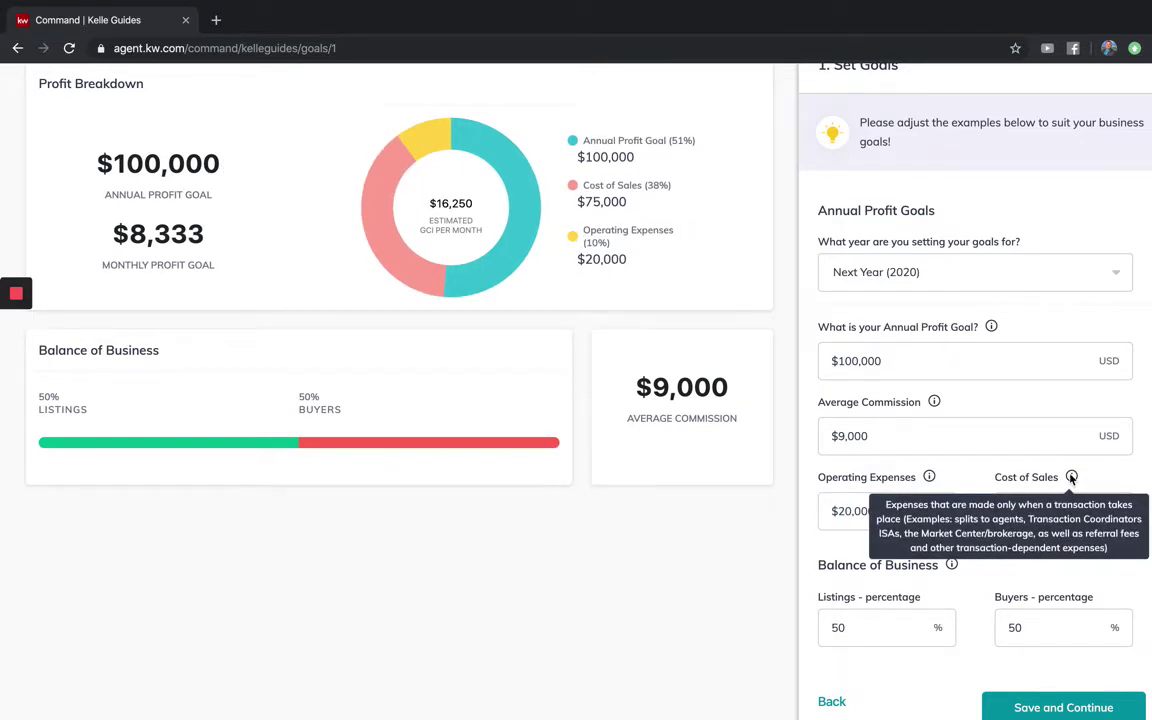
{"action": "left_click_drag", "start_coordinate": [1055, 511], "coordinate": [1014, 507]}
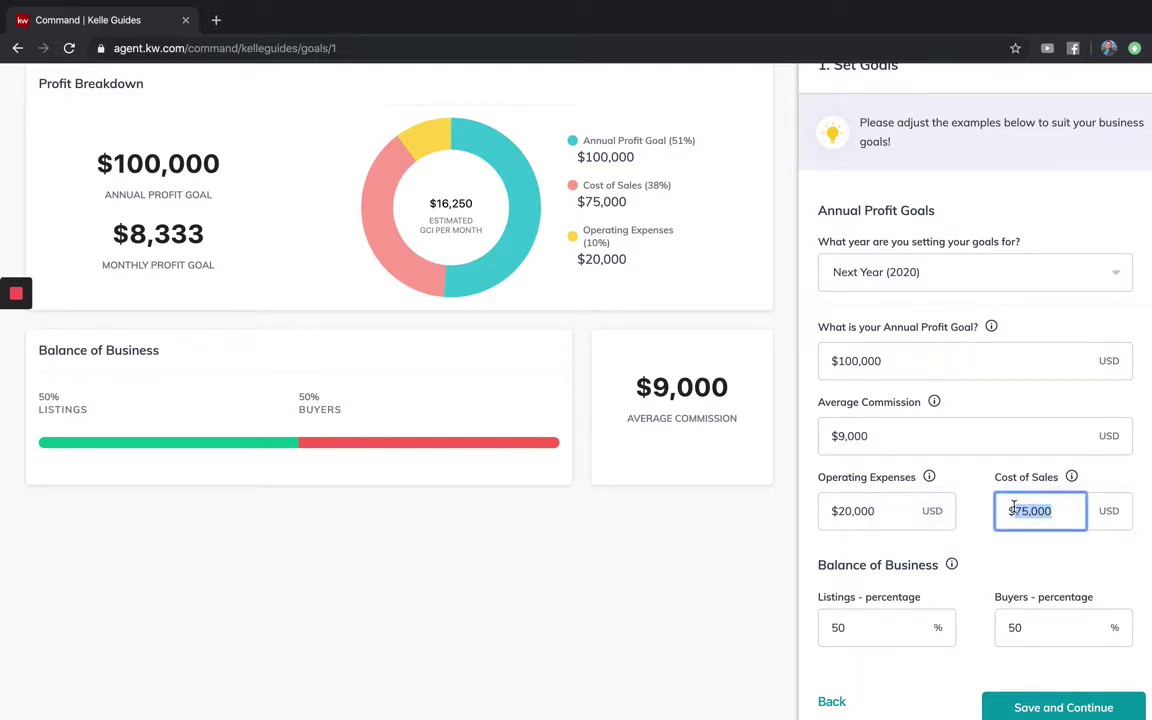
{"action": "type", "text": "23,000"}
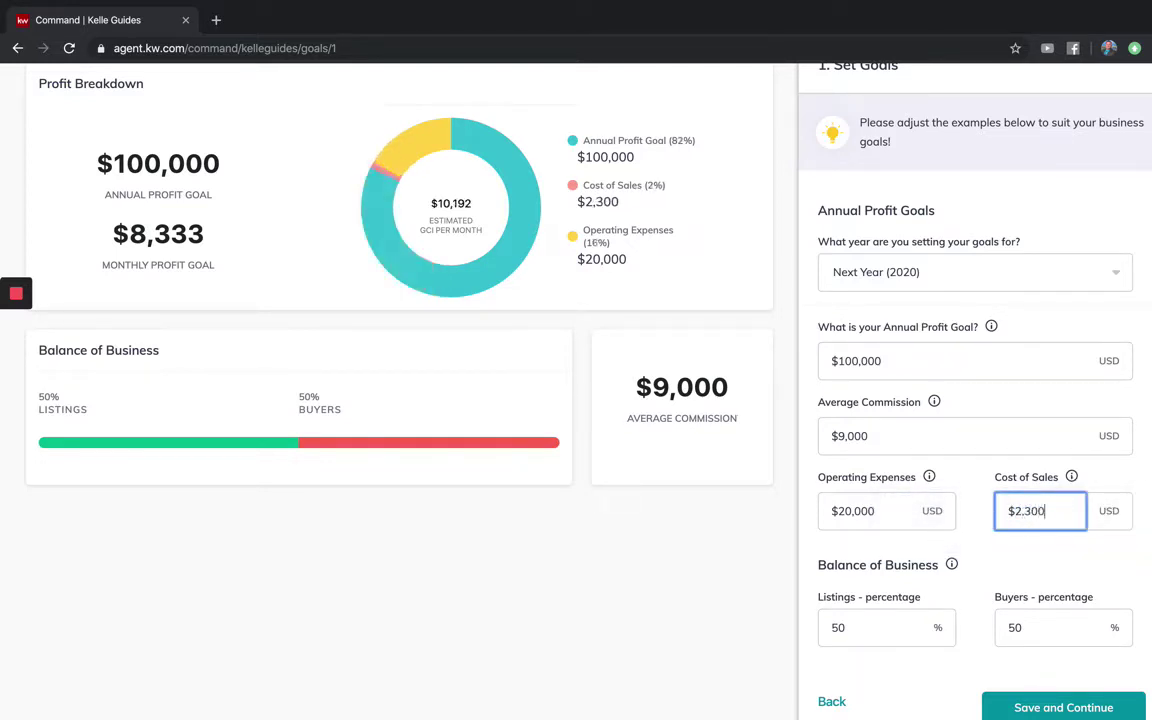
{"action": "left_click", "coordinate": [1036, 547]}
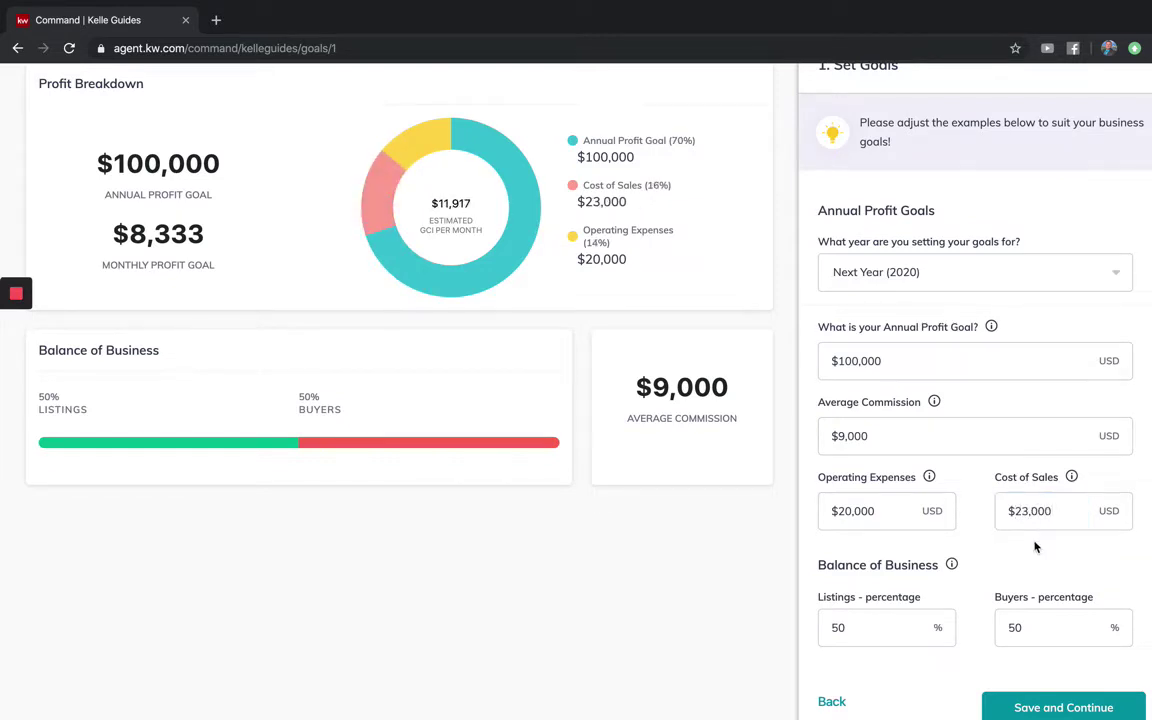
Check what Balance of Business means and review the Listings and Buyers percentages.
{"action": "scroll", "coordinate": [1036, 547], "scroll_direction": "up", "scroll_amount": 1}
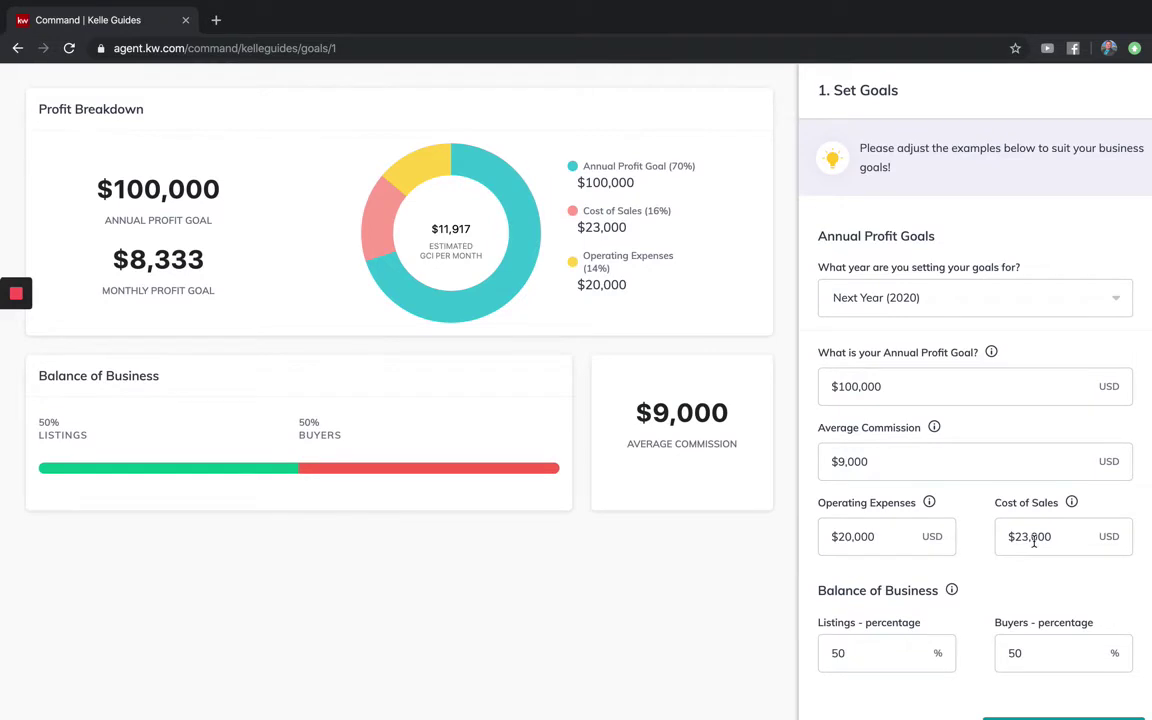
{"action": "scroll", "coordinate": [1034, 541], "scroll_direction": "down", "scroll_amount": 2}
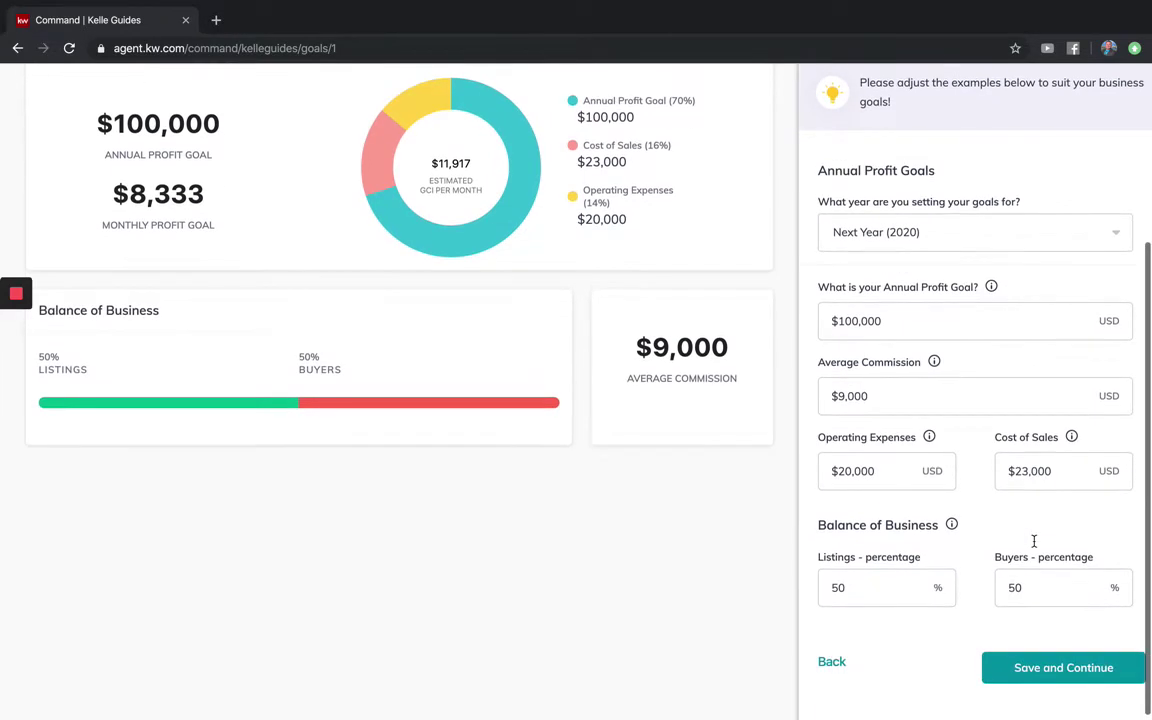
{"action": "mouse_move", "coordinate": [953, 523]}
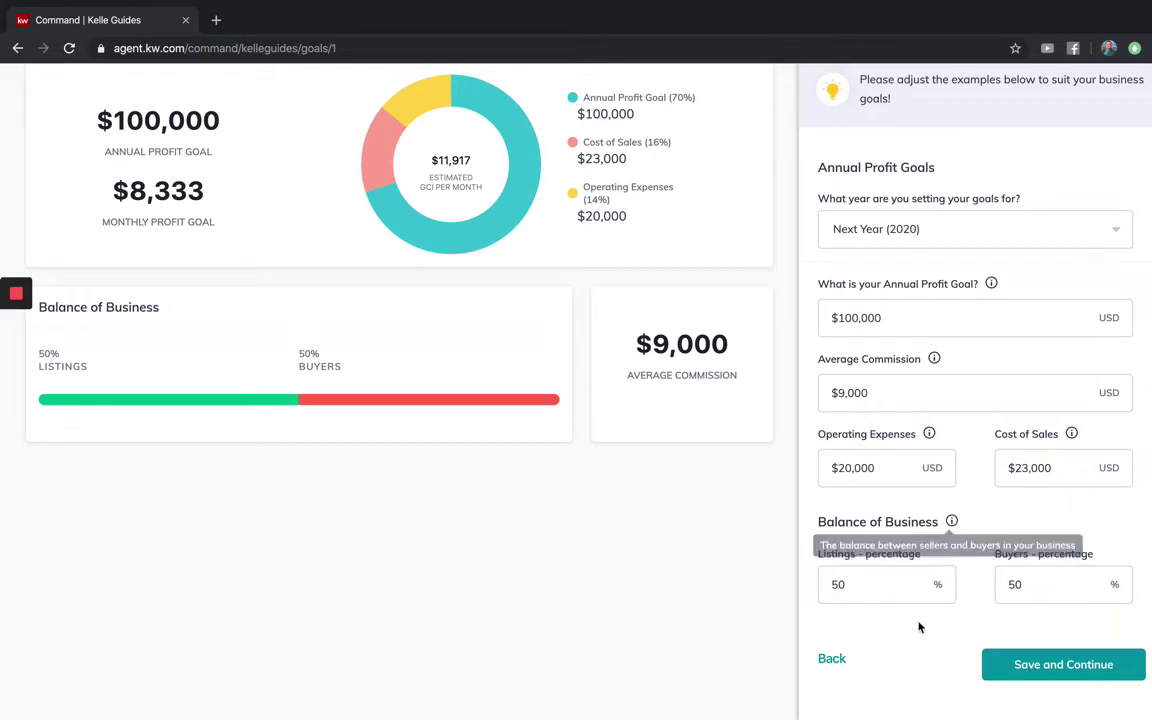
{"action": "left_click", "coordinate": [828, 596]}
{"action": "double_click", "coordinate": [828, 596]}
{"action": "left_click", "coordinate": [1082, 594]}
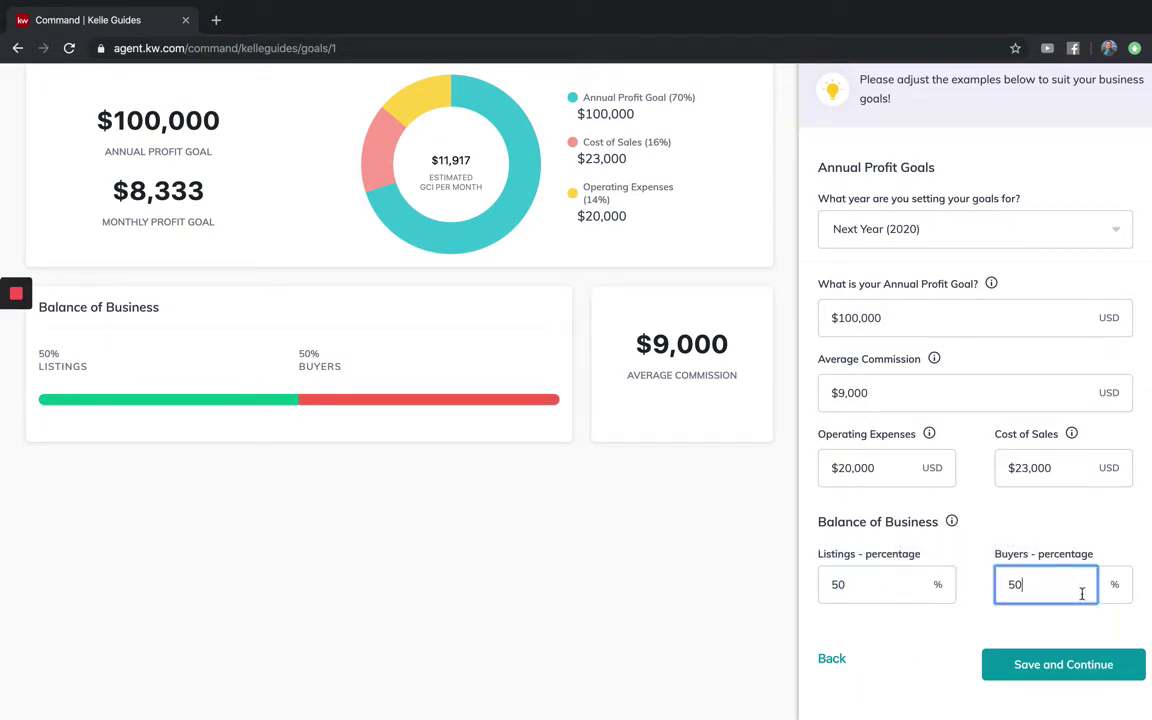
{"action": "left_click", "coordinate": [936, 495]}
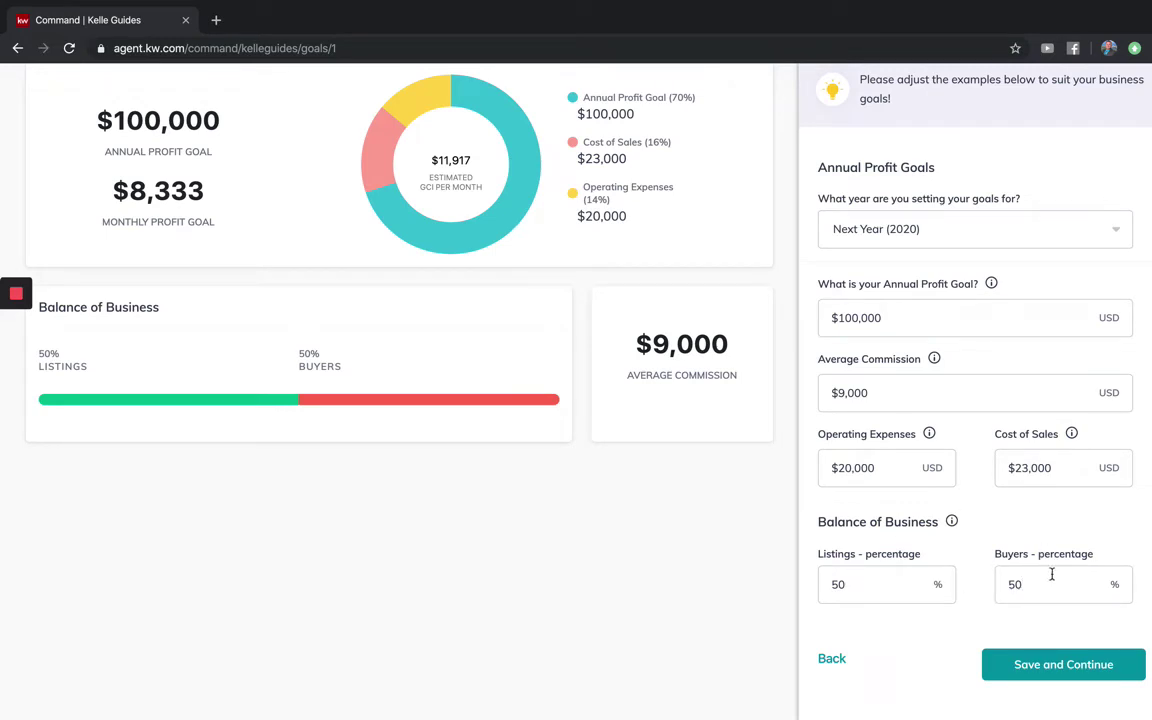
{"action": "left_click", "coordinate": [872, 585]}
{"action": "left_click_drag", "start_coordinate": [872, 585], "coordinate": [818, 582]}
{"action": "left_click", "coordinate": [1049, 589]}
{"action": "left_click_drag", "start_coordinate": [1049, 589], "coordinate": [1010, 582]}
{"action": "left_click", "coordinate": [1017, 526]}
Review the Profit Breakdown figures and save the goals to continue to the conversion rates.
{"action": "scroll", "coordinate": [1017, 526], "scroll_direction": "up", "scroll_amount": 1}
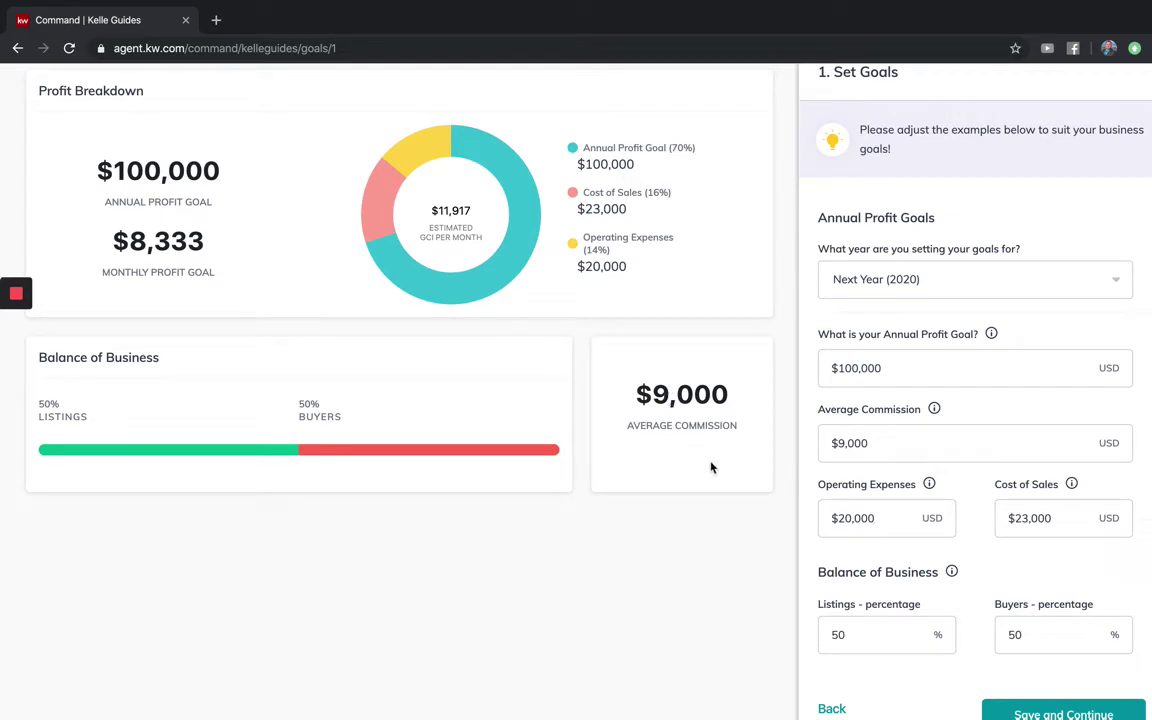
{"action": "scroll", "coordinate": [145, 218], "scroll_direction": "up", "scroll_amount": 1}
{"action": "left_click_drag", "start_coordinate": [224, 194], "coordinate": [97, 212]}
{"action": "left_click", "coordinate": [645, 262]}
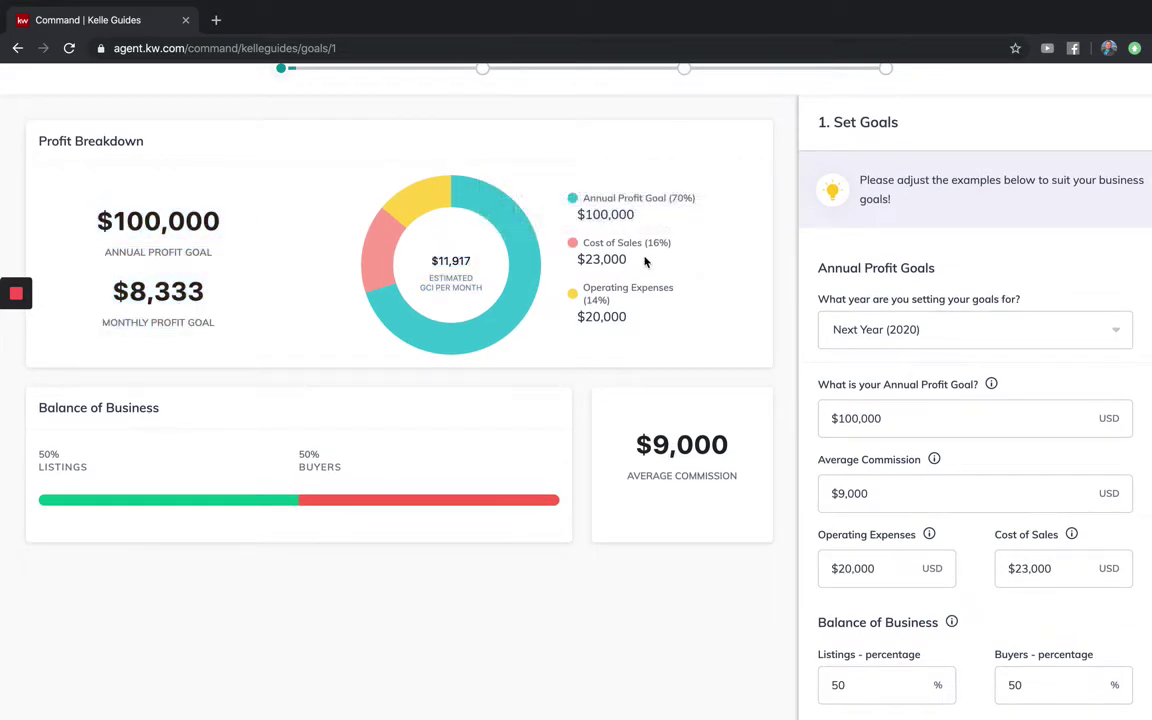
{"action": "left_click_drag", "start_coordinate": [650, 321], "coordinate": [580, 256]}
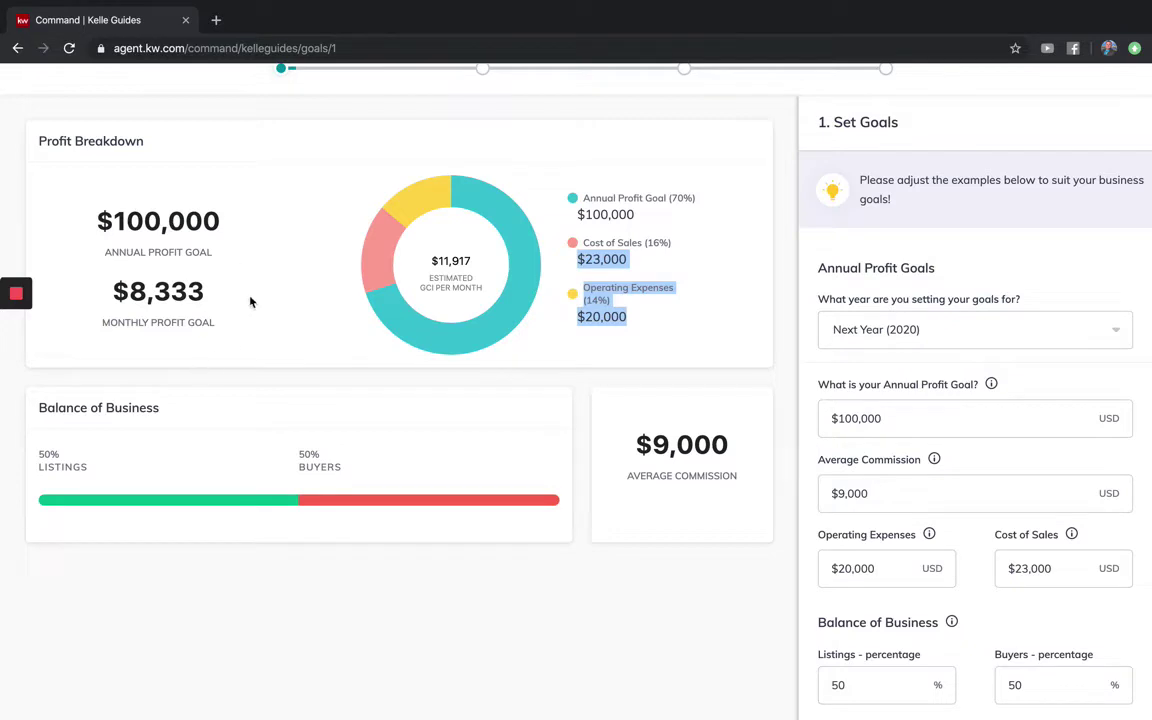
{"action": "left_click_drag", "start_coordinate": [224, 270], "coordinate": [115, 288]}
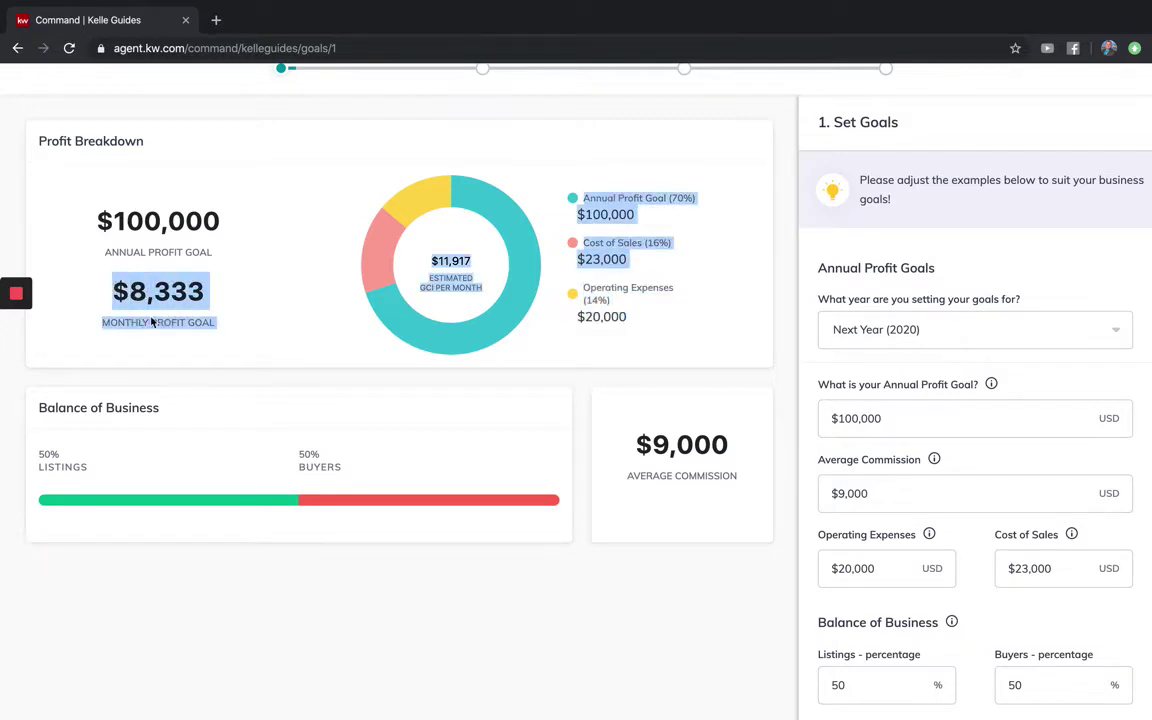
{"action": "left_click", "coordinate": [444, 242]}
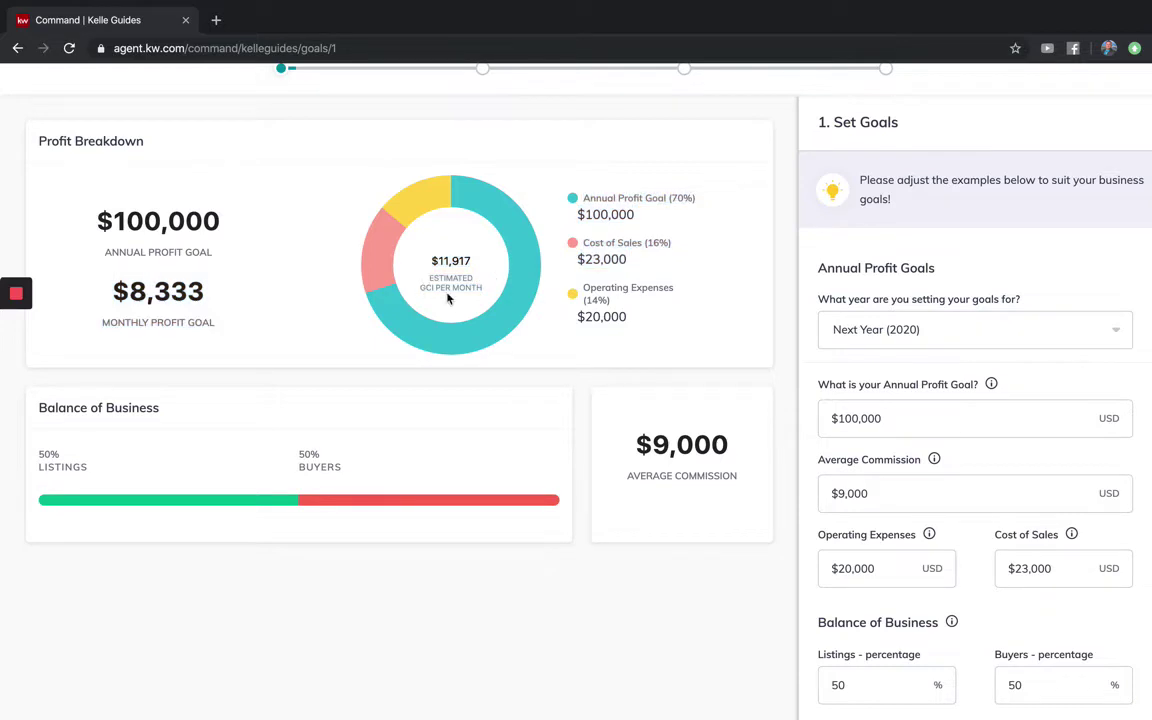
{"action": "scroll", "coordinate": [560, 490], "scroll_direction": "down", "scroll_amount": 1}
{"action": "left_click", "coordinate": [1066, 666]}
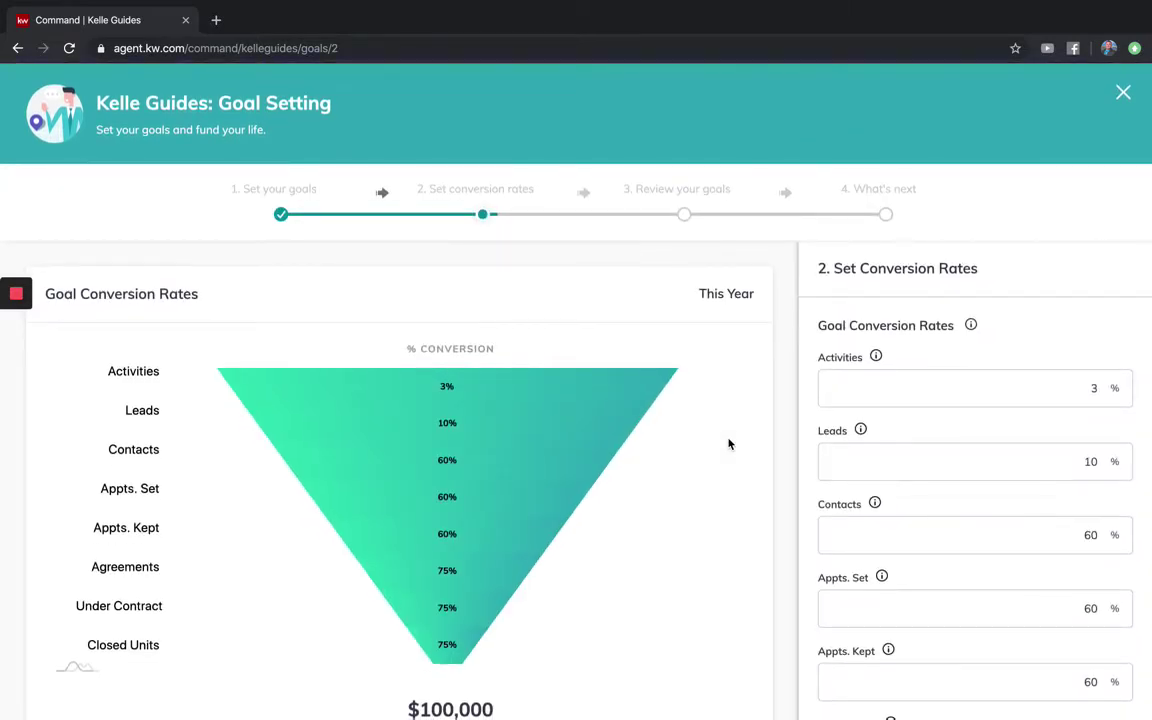
Examine the goal conversion rates and the explanations of the stages from Activities through Agreements.
{"action": "scroll", "coordinate": [729, 444], "scroll_direction": "down", "scroll_amount": 1}
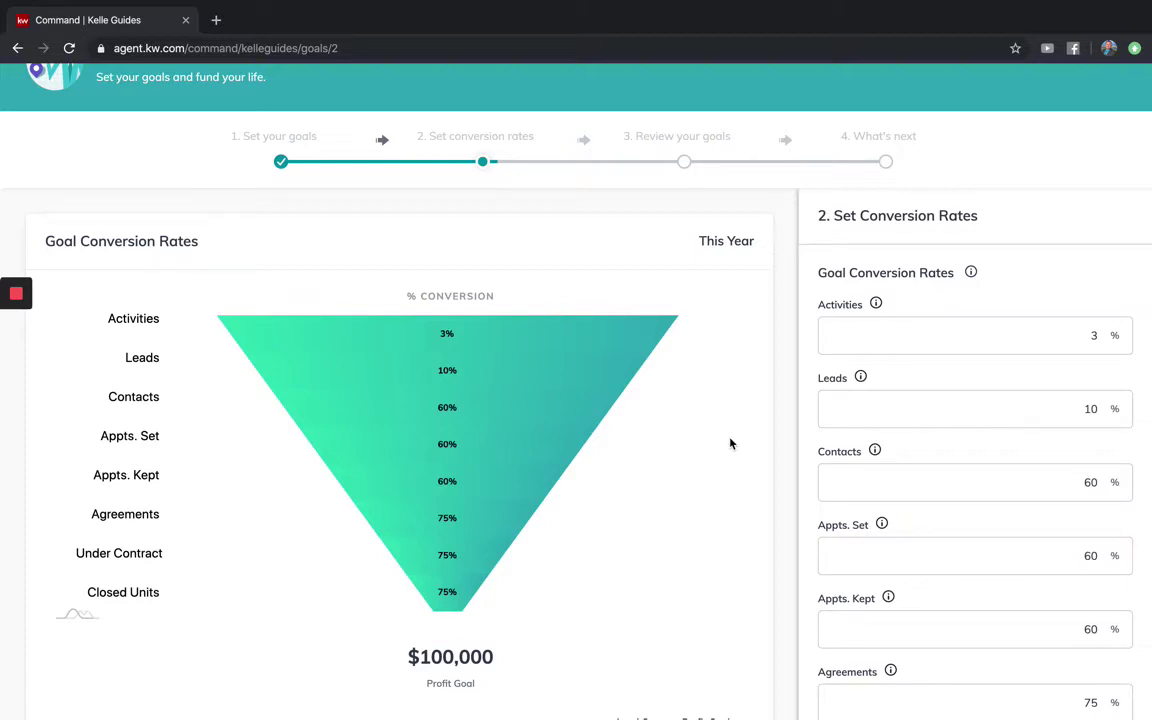
{"action": "mouse_move", "coordinate": [876, 306]}
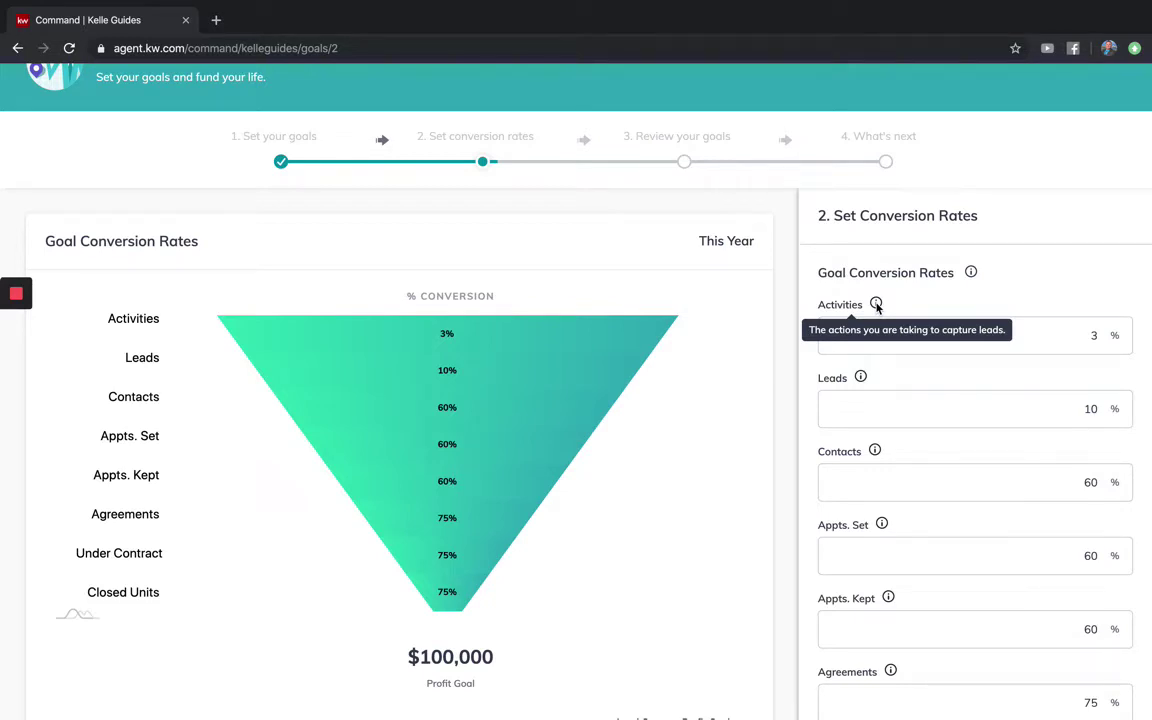
{"action": "scroll", "coordinate": [980, 276], "scroll_direction": "down", "scroll_amount": 1}
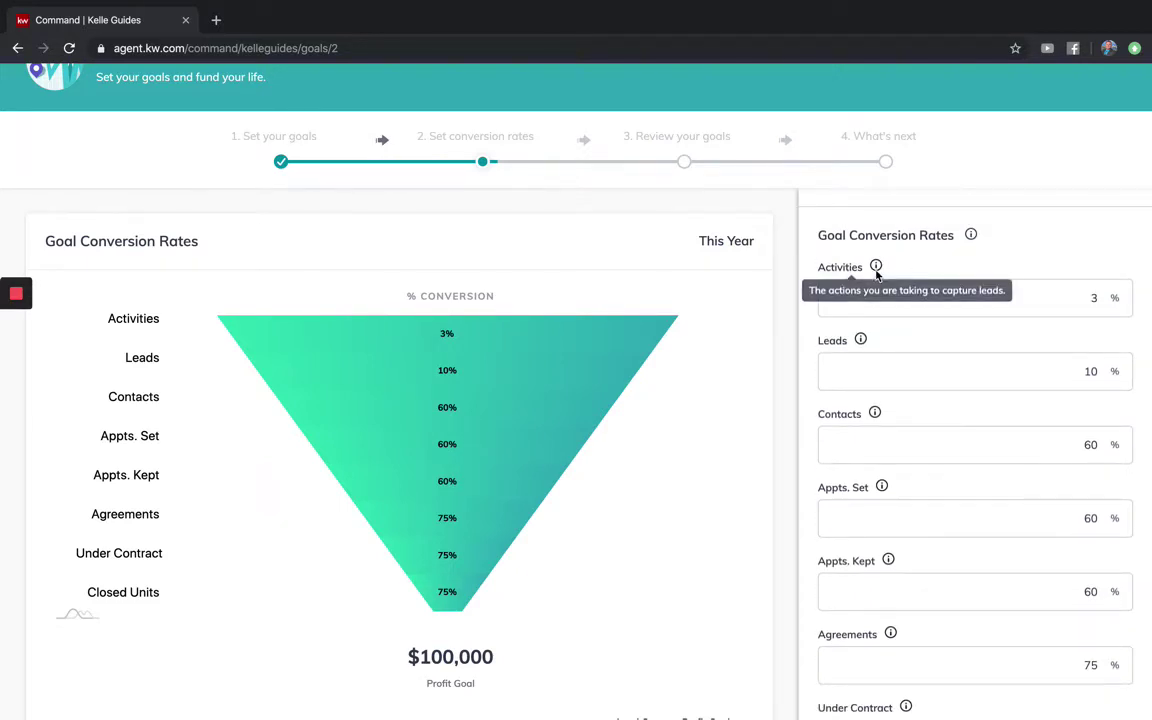
{"action": "left_click", "coordinate": [1093, 296]}
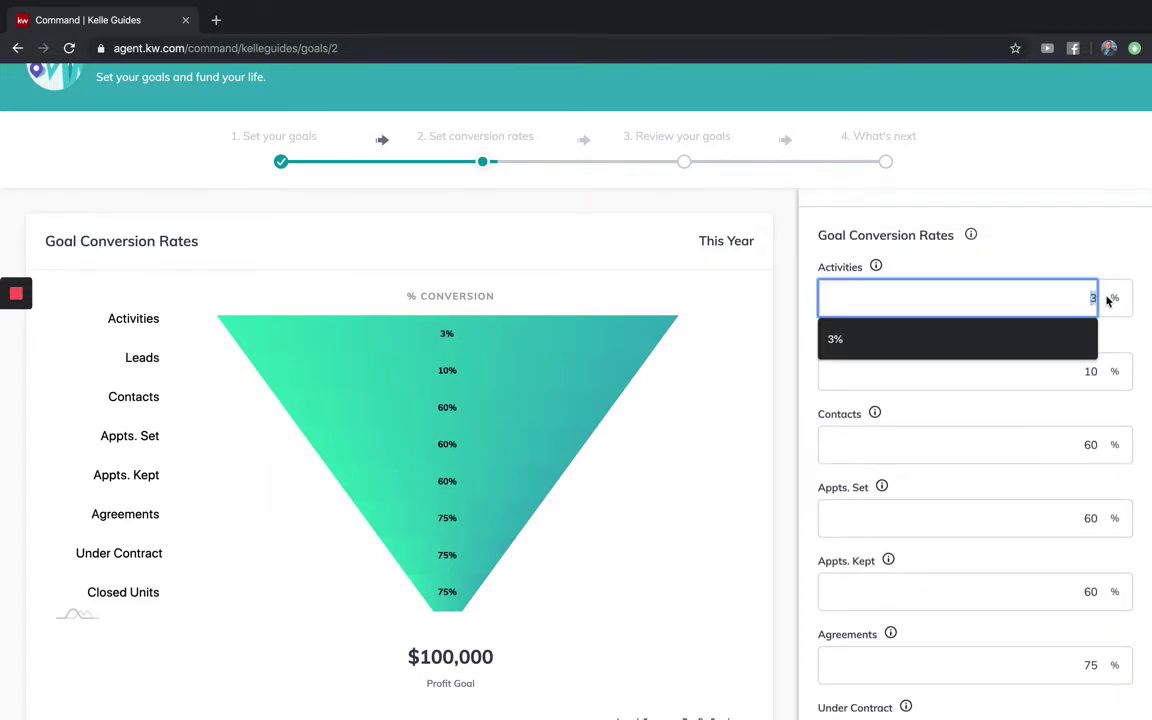
{"action": "left_click", "coordinate": [941, 389]}
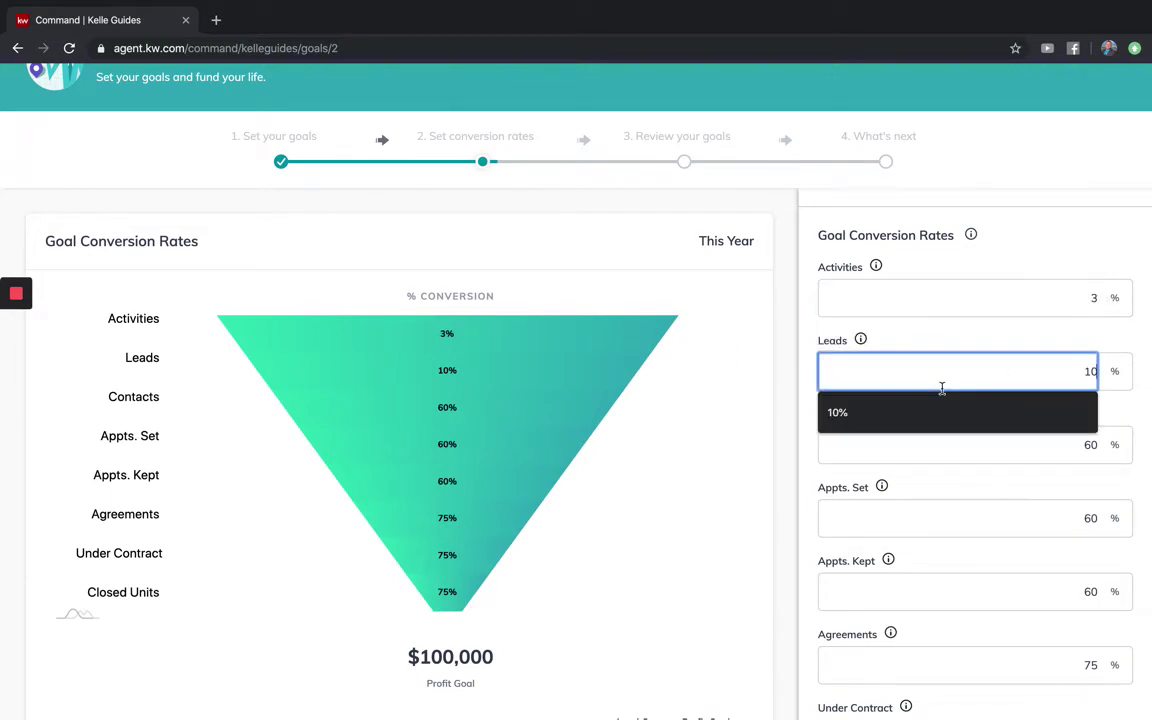
{"action": "left_click", "coordinate": [915, 345]}
{"action": "mouse_move", "coordinate": [860, 343]}
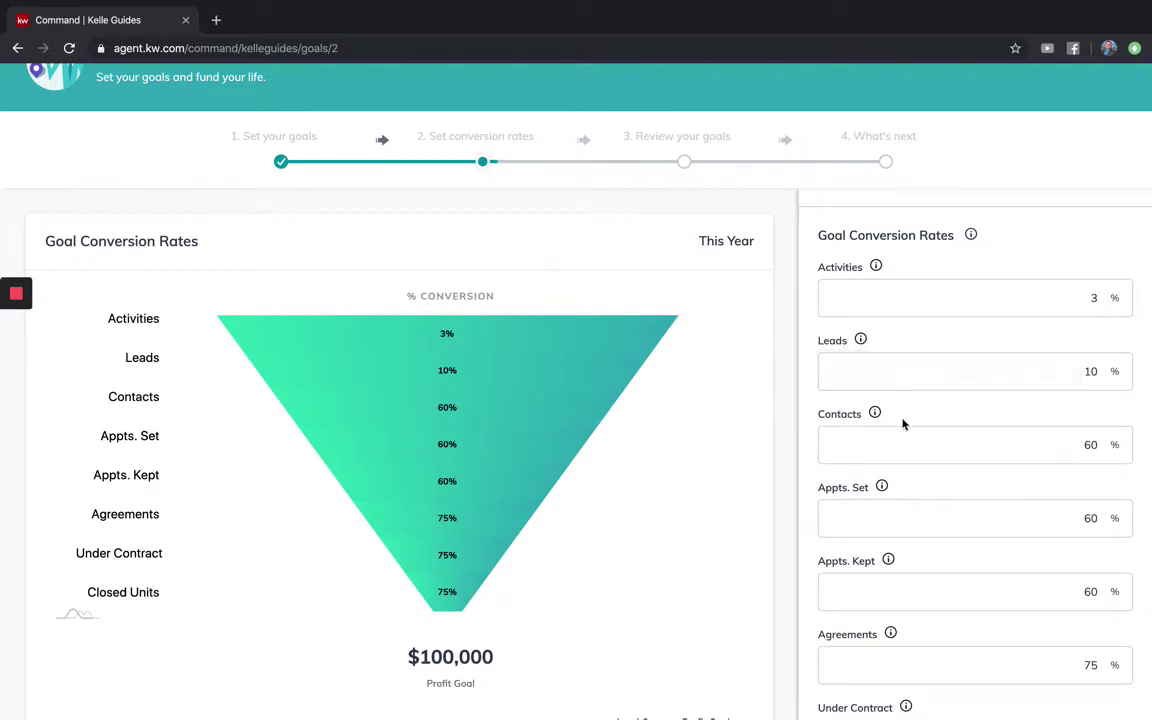
{"action": "mouse_move", "coordinate": [875, 414]}
{"action": "scroll", "coordinate": [864, 430], "scroll_direction": "down", "scroll_amount": 1}
{"action": "mouse_move", "coordinate": [865, 388]}
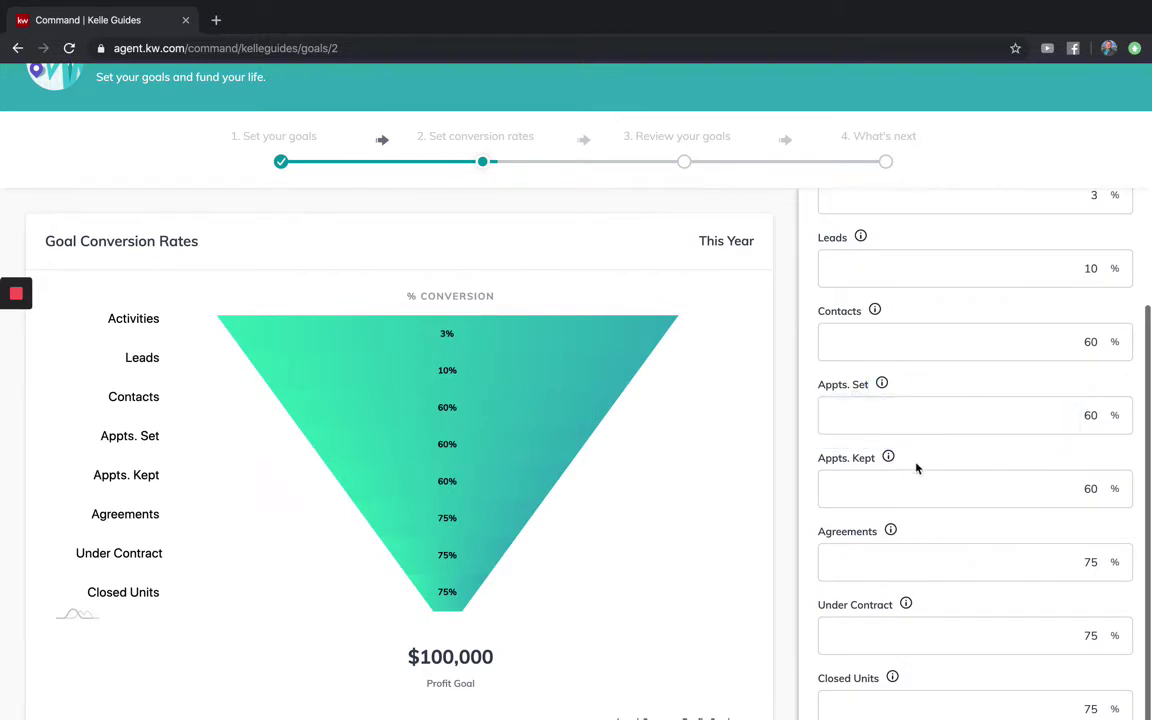
{"action": "scroll", "coordinate": [864, 467], "scroll_direction": "down", "scroll_amount": 1}
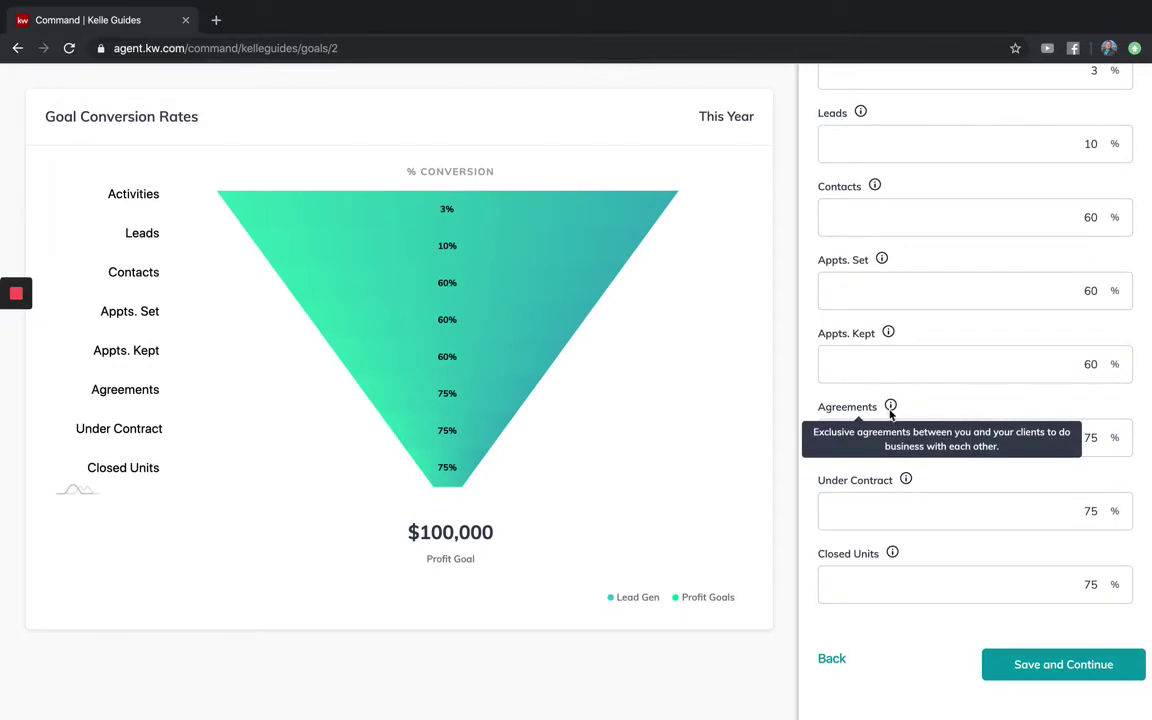
Clear the Agreements conversion rate to 0%.
{"action": "left_click", "coordinate": [1113, 438]}
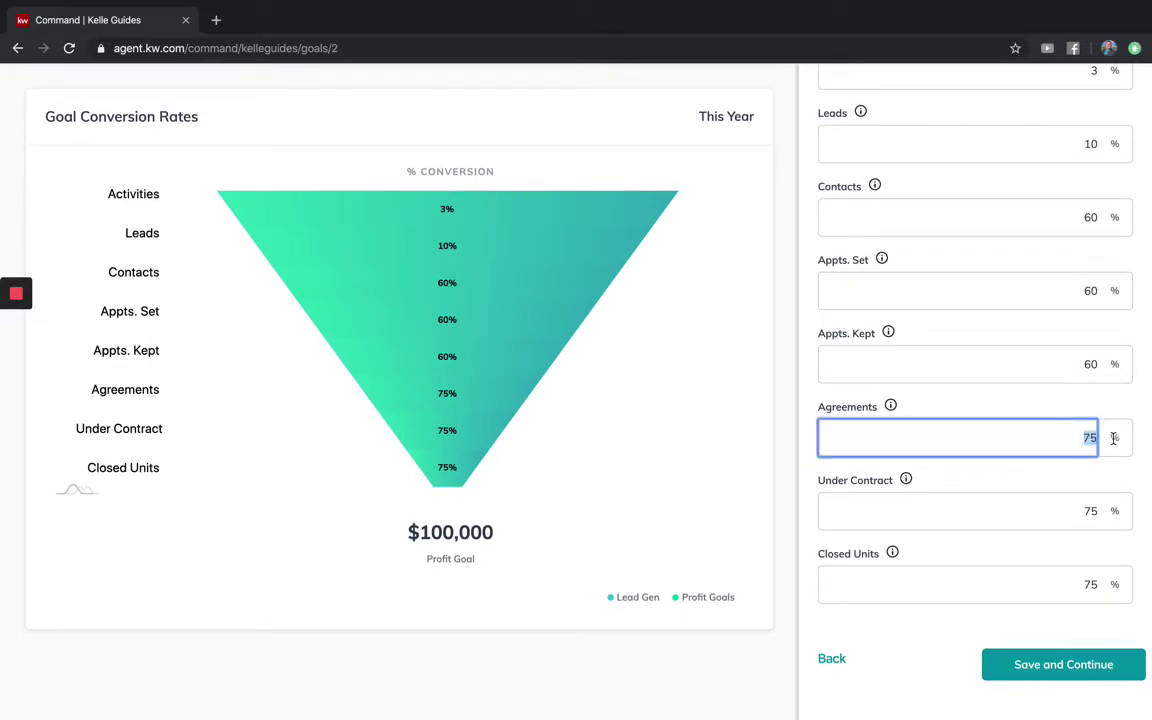
{"action": "key", "text": "BackSpace"}
{"action": "left_click", "coordinate": [1085, 262]}
{"action": "scroll", "coordinate": [1076, 254], "scroll_direction": "up", "scroll_amount": 1}
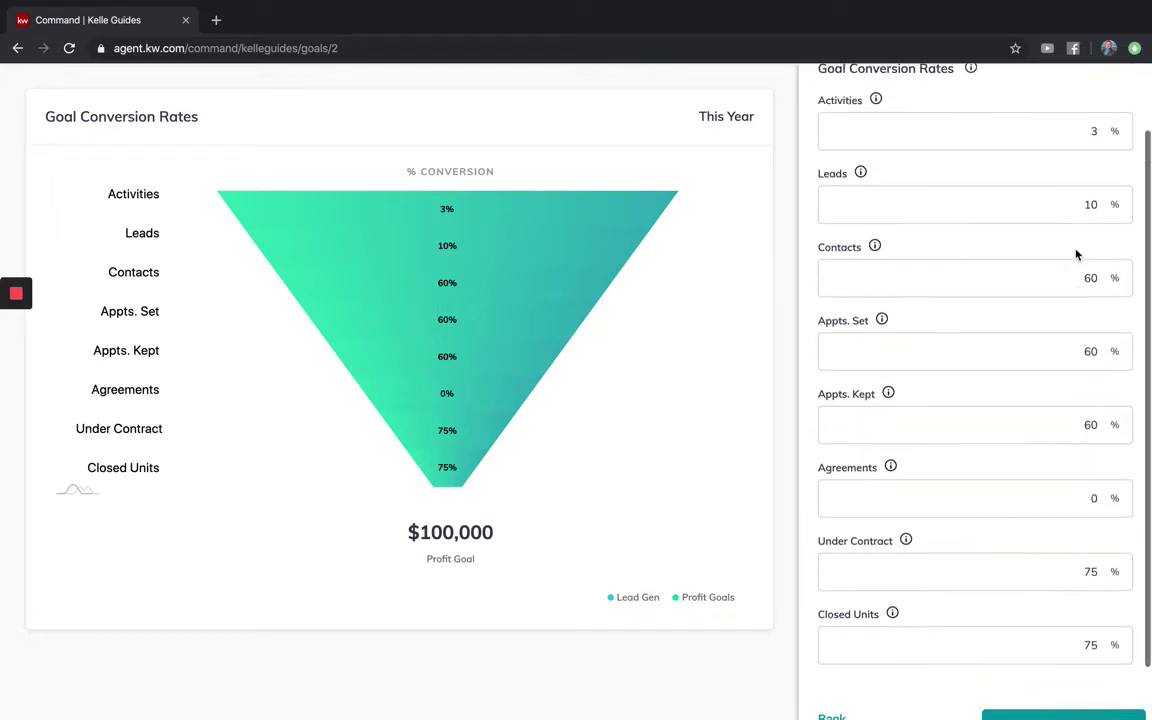
{"action": "scroll", "coordinate": [1075, 252], "scroll_direction": "up", "scroll_amount": 1}
{"action": "scroll", "coordinate": [1075, 252], "scroll_direction": "down", "scroll_amount": 1}
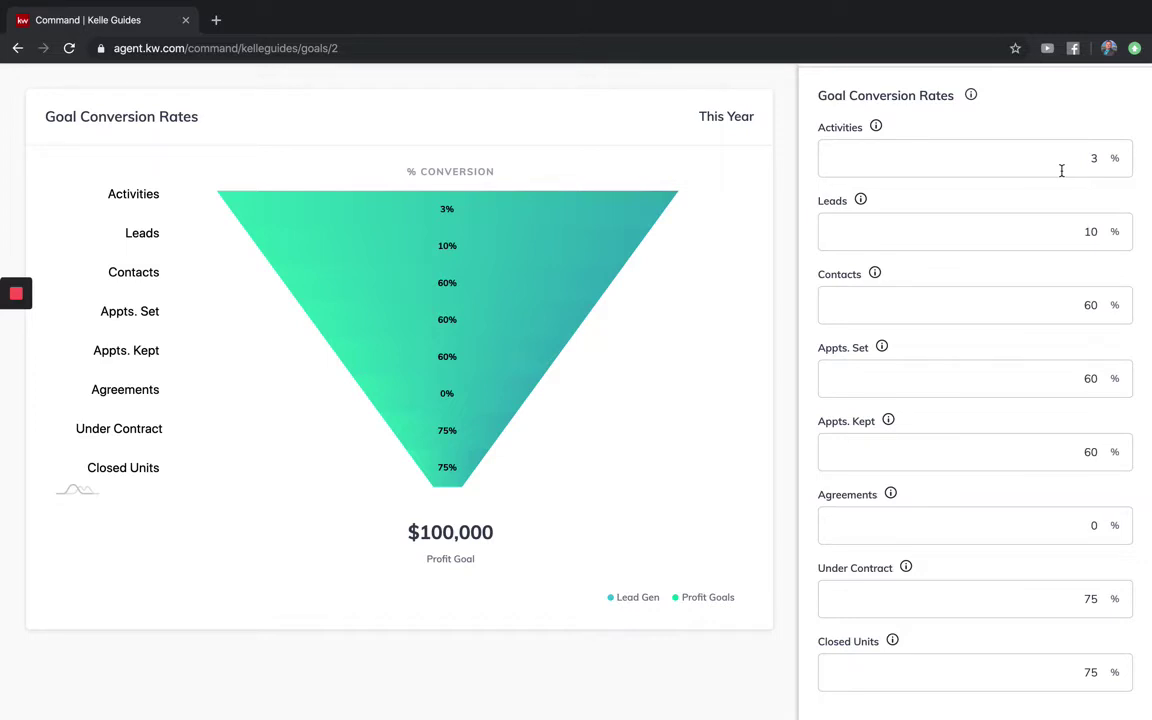
Set the Under Contract conversion rate to 80% and the Closed Units rate to 90%.
{"action": "scroll", "coordinate": [1062, 170], "scroll_direction": "down", "scroll_amount": 2}
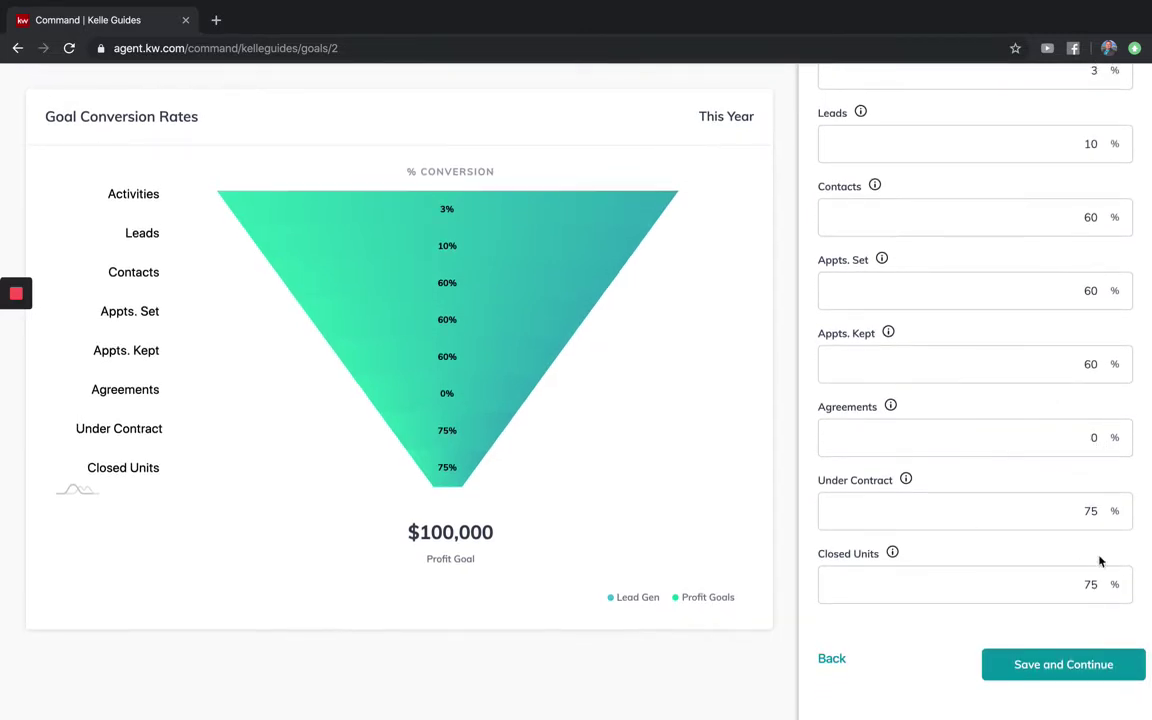
{"action": "double_click", "coordinate": [1090, 515]}
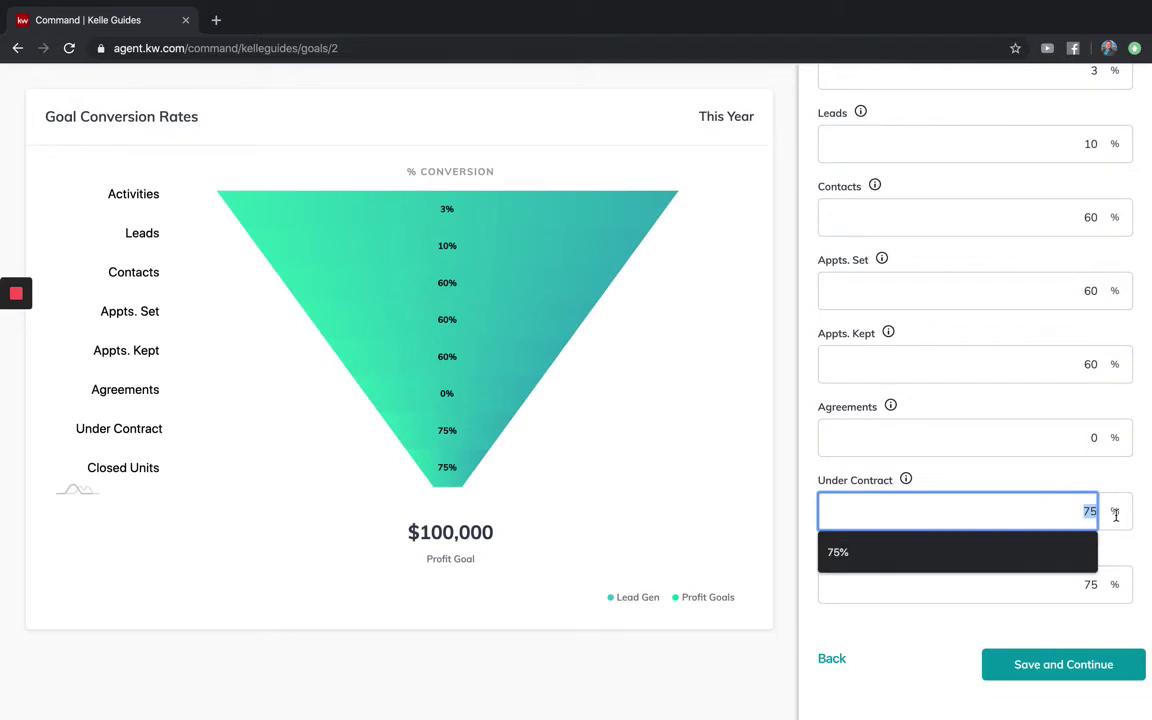
{"action": "left_click", "coordinate": [1086, 508]}
{"action": "type", "text": "80"}
{"action": "double_click", "coordinate": [1083, 588]}
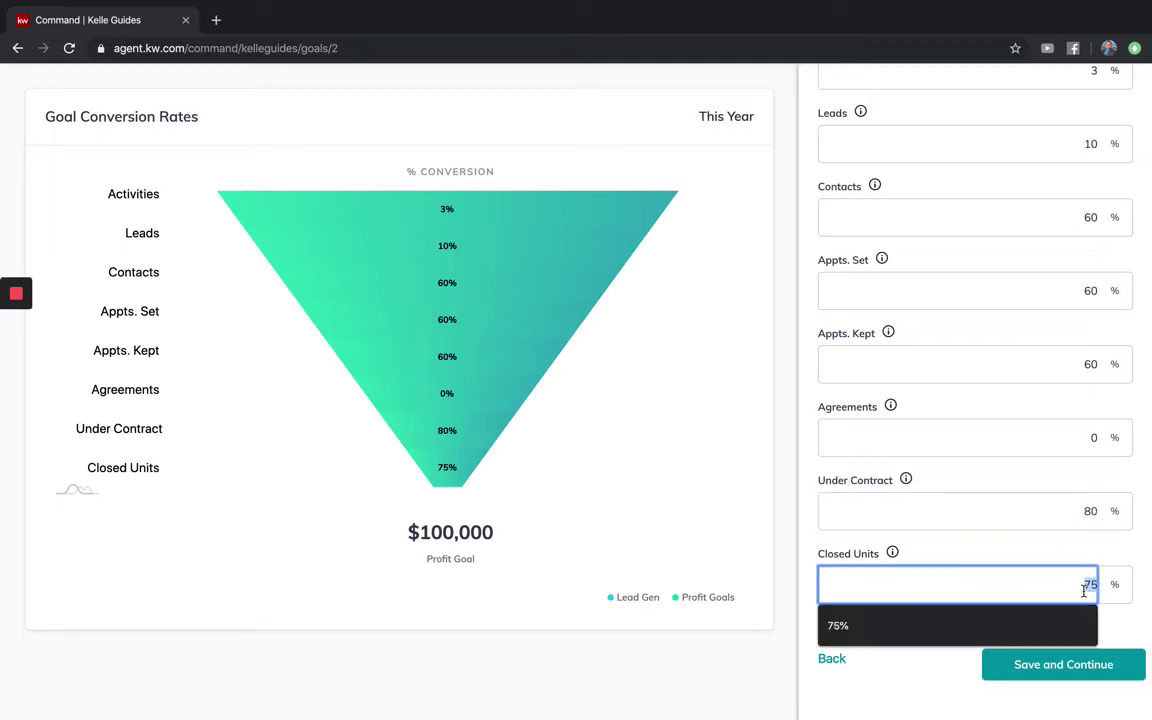
{"action": "type", "text": "90"}
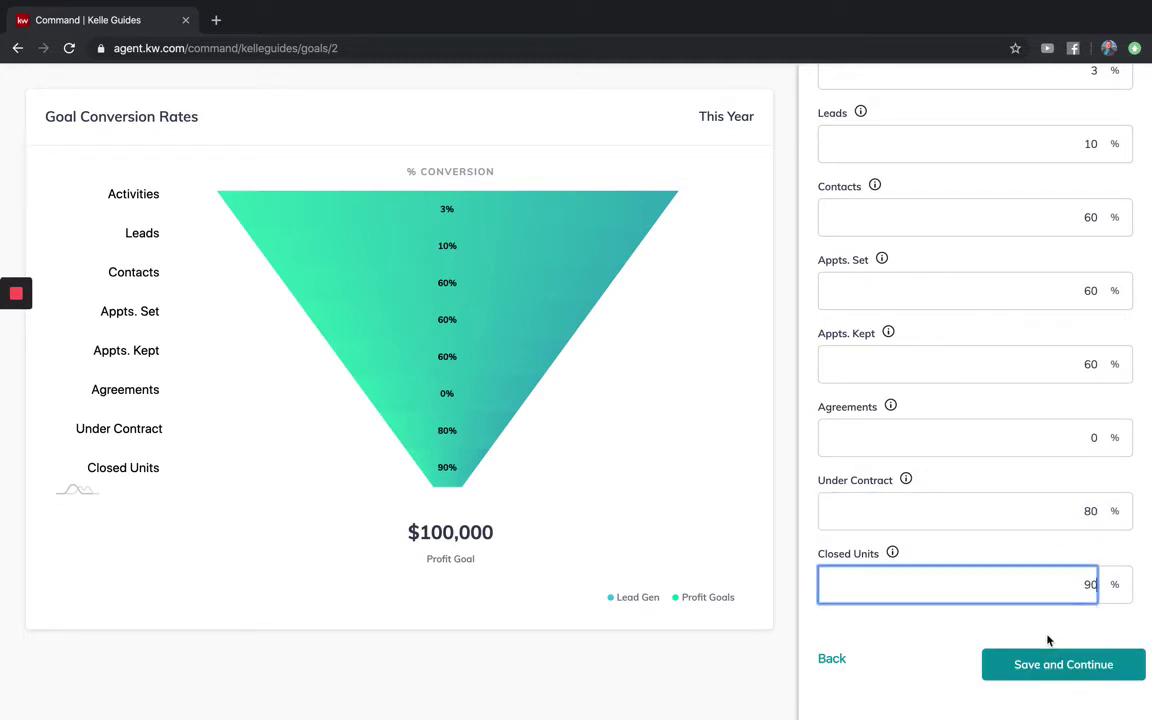
{"action": "left_click", "coordinate": [912, 571]}
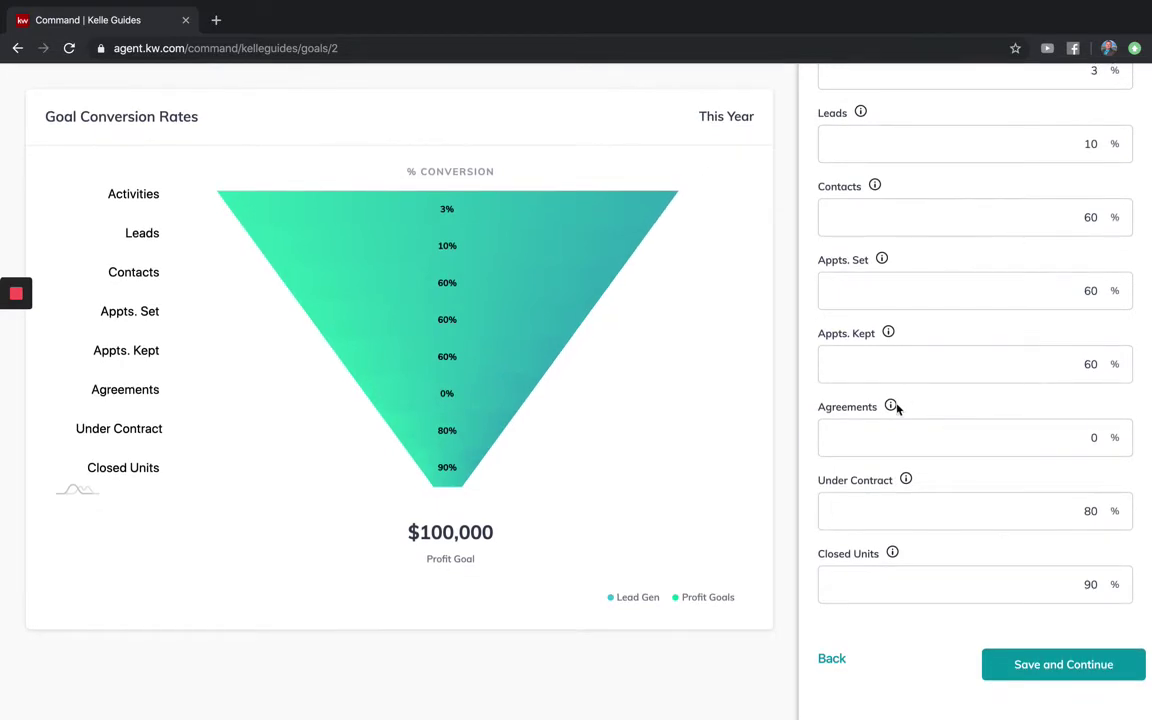
Check the explanations of the Agreements and Under Contract stages.
{"action": "mouse_move", "coordinate": [892, 408]}
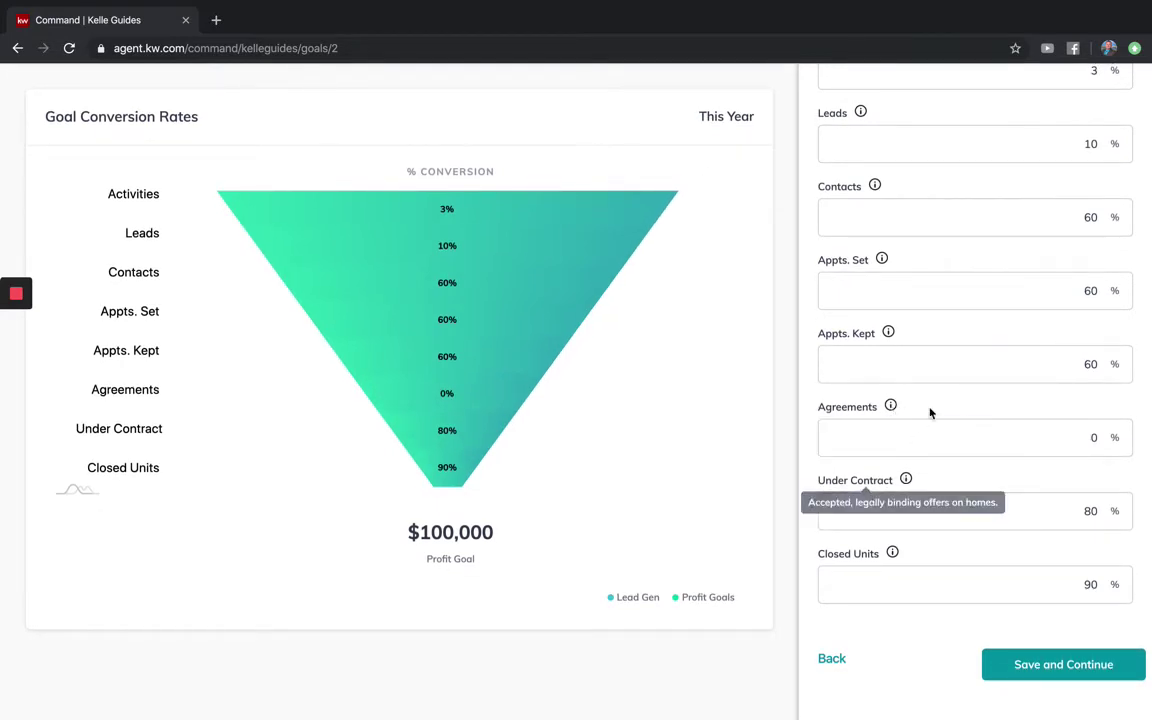
{"action": "left_click_drag", "start_coordinate": [823, 410], "coordinate": [1098, 437]}
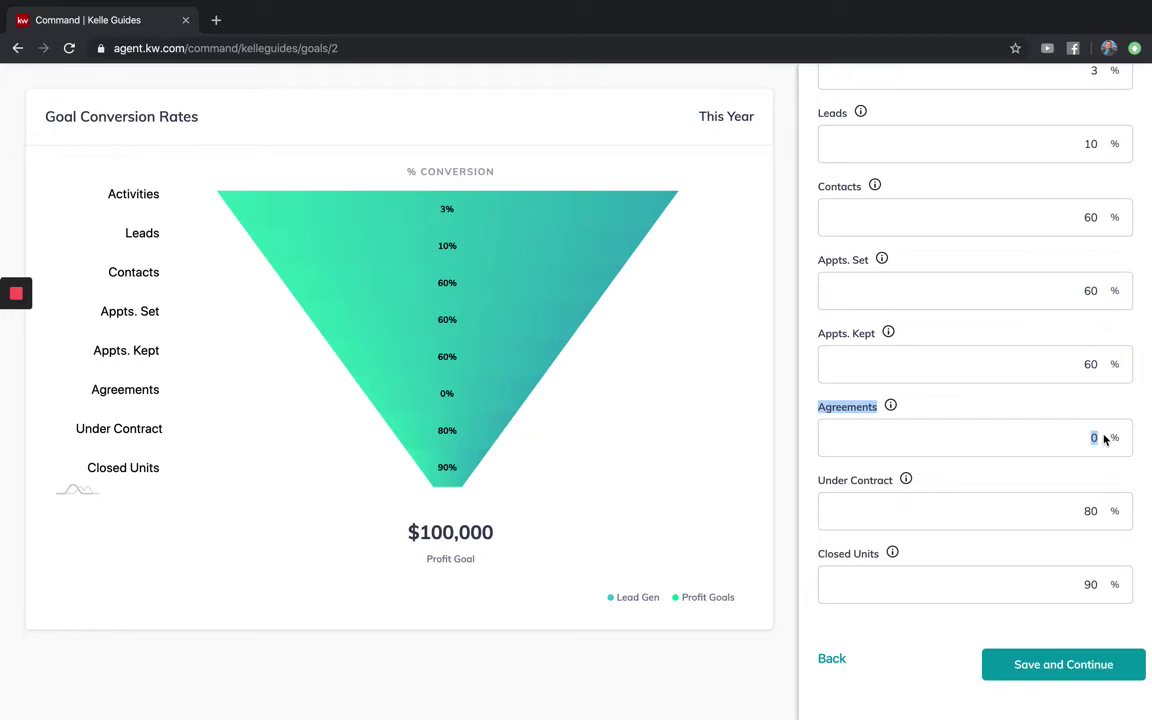
{"action": "left_click", "coordinate": [941, 622]}
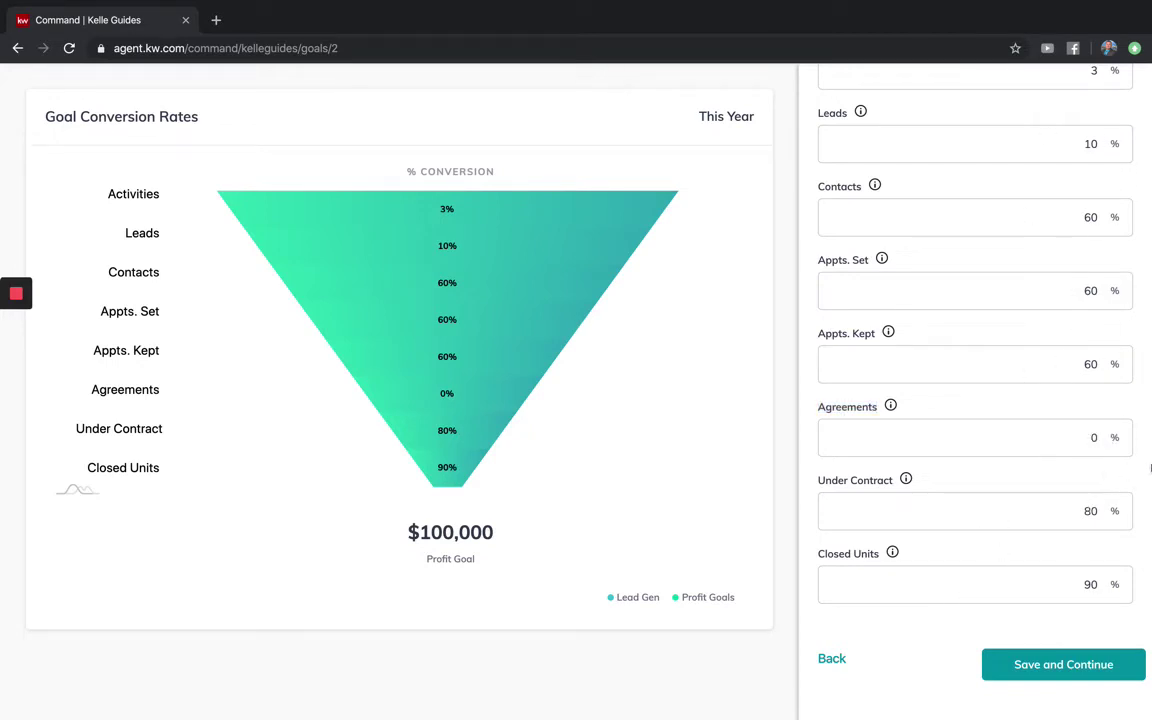
Set the Appts. Kept conversion rate to 70% and save the rates to continue to the goal review.
{"action": "left_click_drag", "start_coordinate": [1083, 364], "coordinate": [1107, 371]}
{"action": "type", "text": "70"}
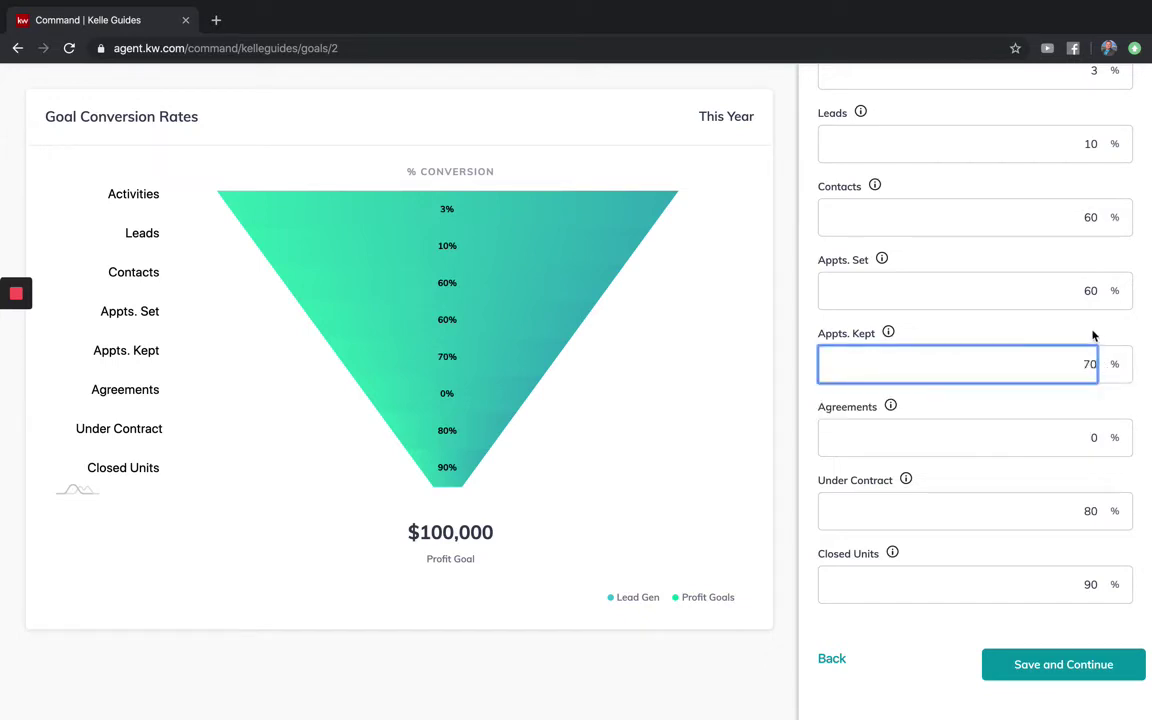
{"action": "left_click", "coordinate": [1100, 258]}
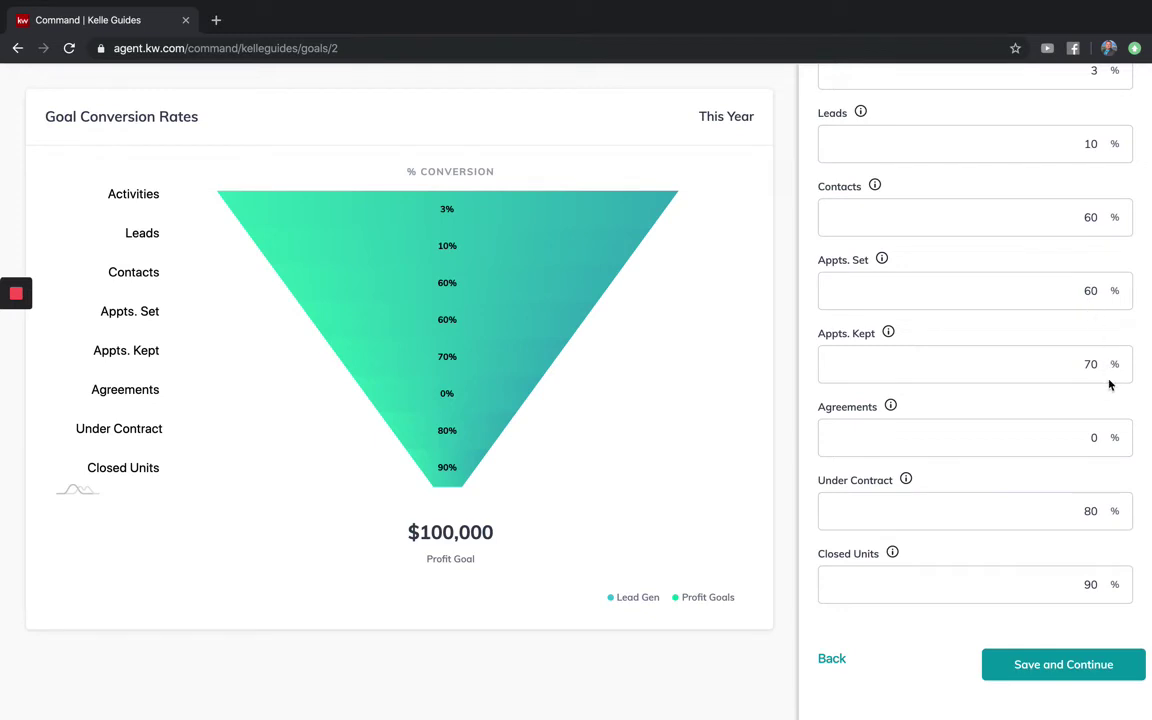
{"action": "left_click", "coordinate": [1035, 668]}
Switch the GCI Goal Breakdown to This Month and review the monthly breakdown and Business Make Up.
{"action": "scroll", "coordinate": [568, 308], "scroll_direction": "down", "scroll_amount": 2}
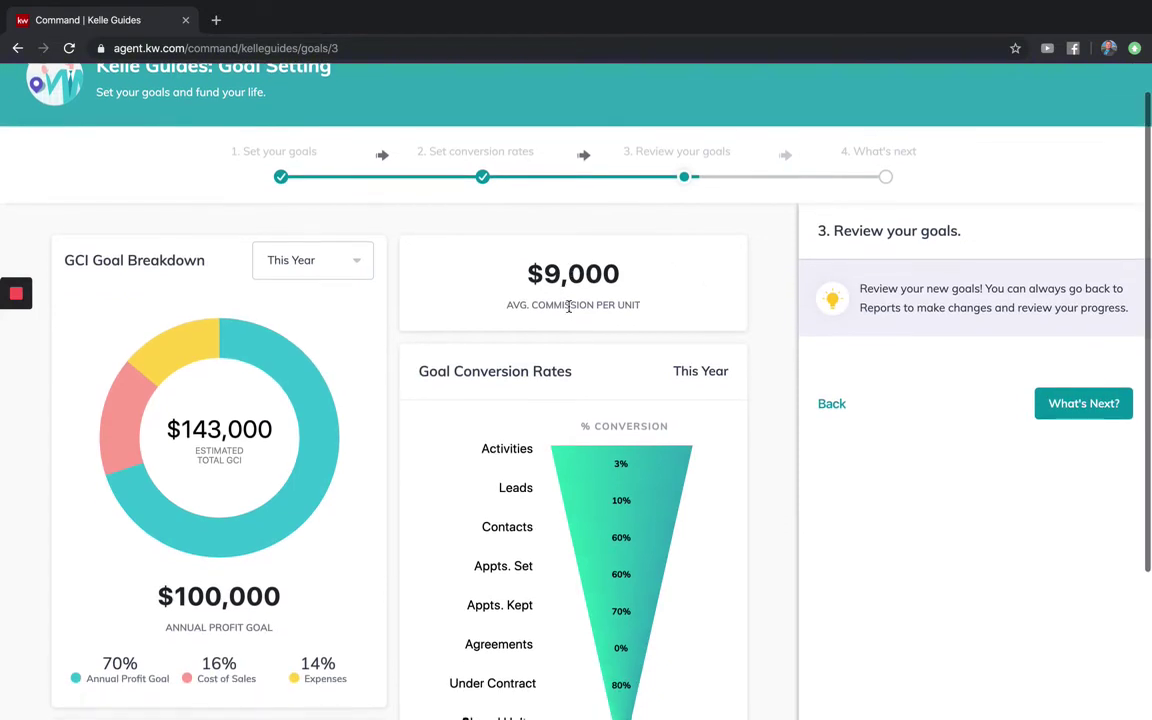
{"action": "left_click", "coordinate": [285, 196]}
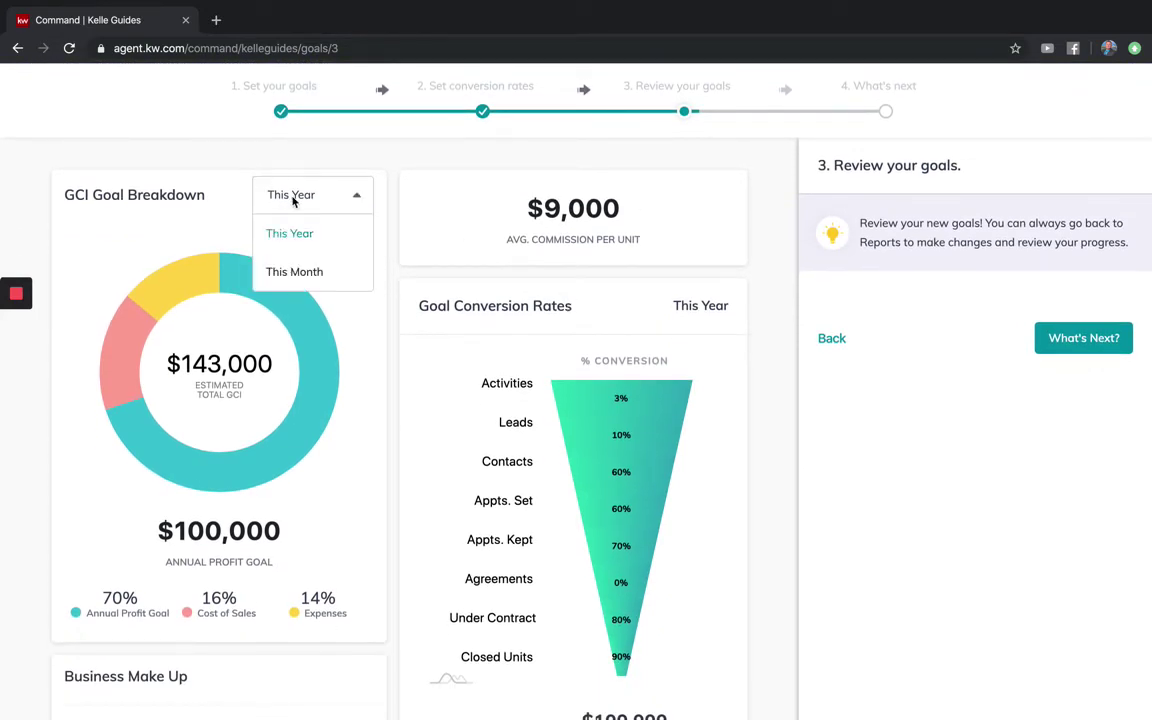
{"action": "left_click", "coordinate": [283, 267]}
{"action": "scroll", "coordinate": [251, 399], "scroll_direction": "down", "scroll_amount": 3}
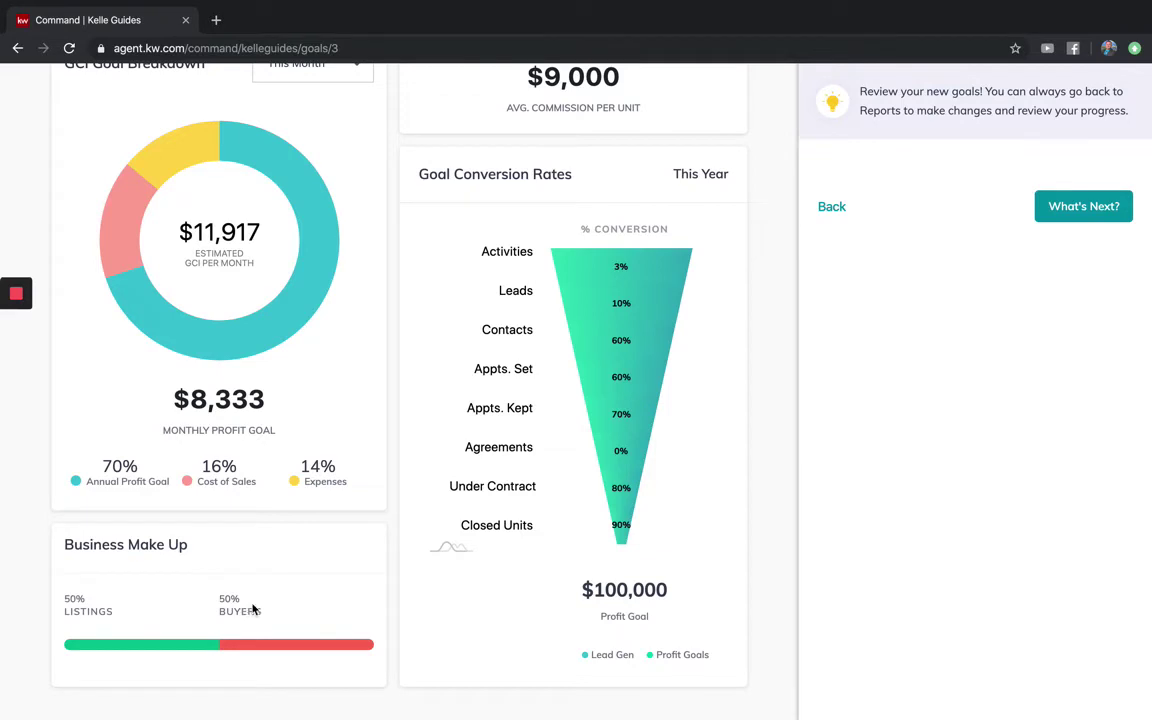
Review the profit, cost of sales and expenses shares and the Goal Conversion Rates funnel in the goal review.
{"action": "left_click_drag", "start_coordinate": [90, 458], "coordinate": [113, 478]}
{"action": "left_click", "coordinate": [258, 480]}
{"action": "left_click_drag", "start_coordinate": [278, 478], "coordinate": [342, 465]}
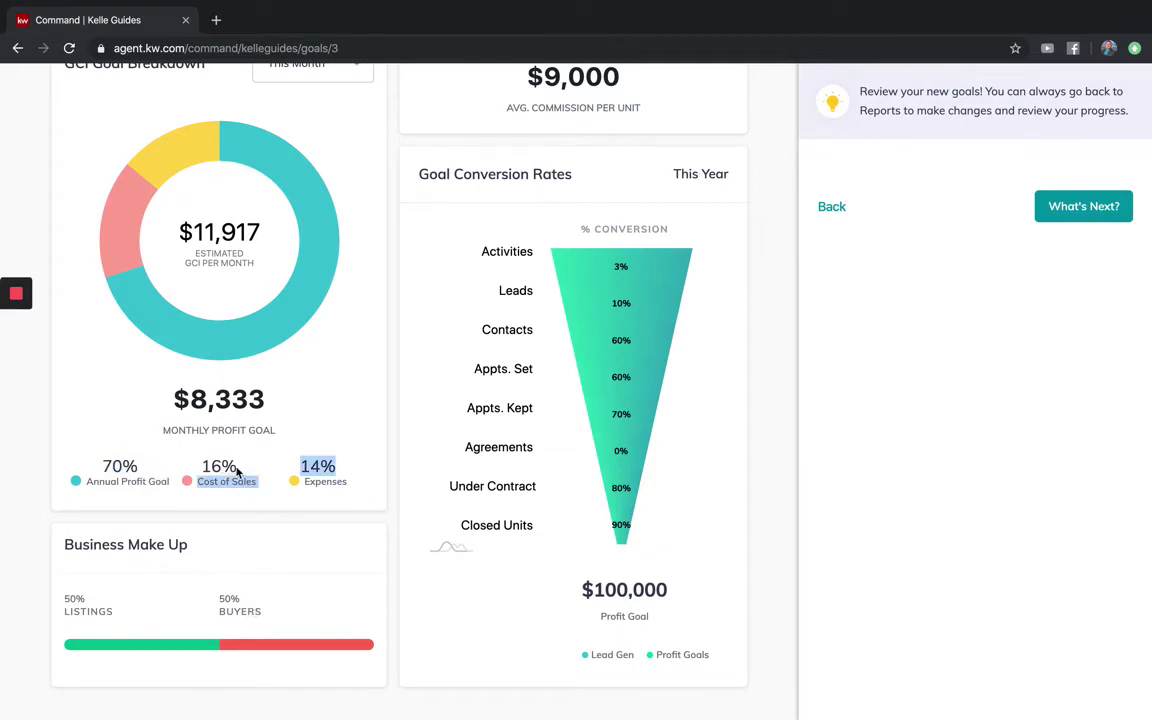
{"action": "left_click", "coordinate": [340, 464]}
{"action": "scroll", "coordinate": [345, 460], "scroll_direction": "up", "scroll_amount": 2}
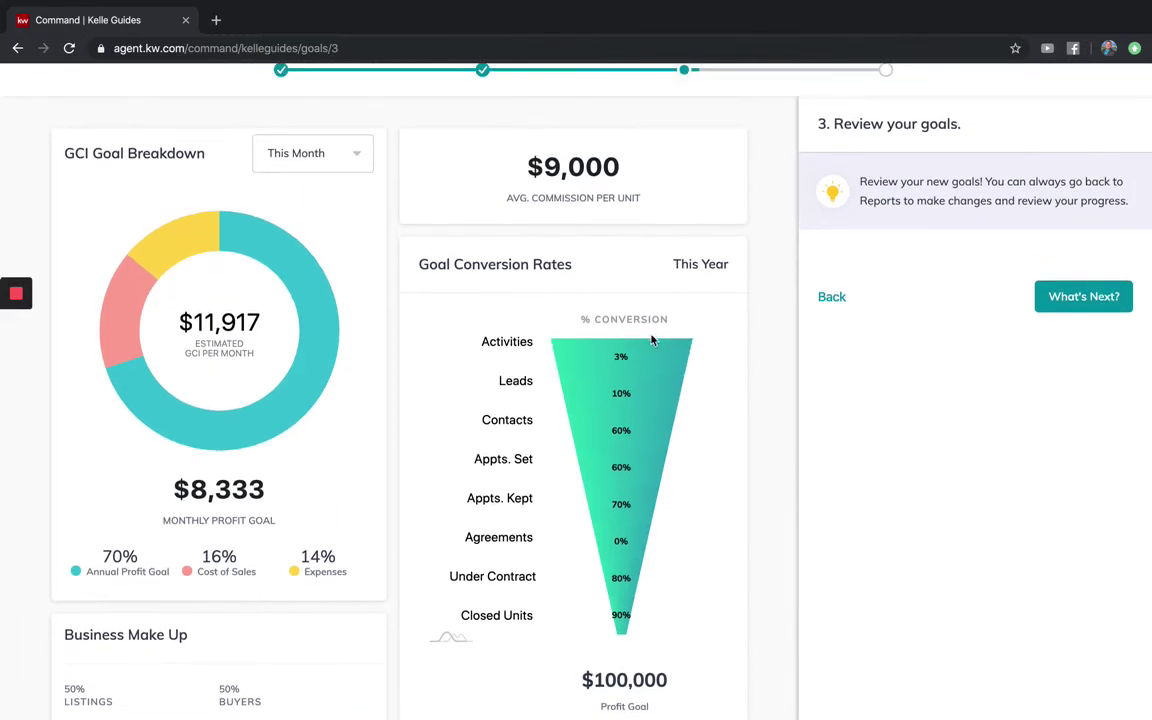
{"action": "scroll", "coordinate": [625, 636], "scroll_direction": "down", "scroll_amount": 2}
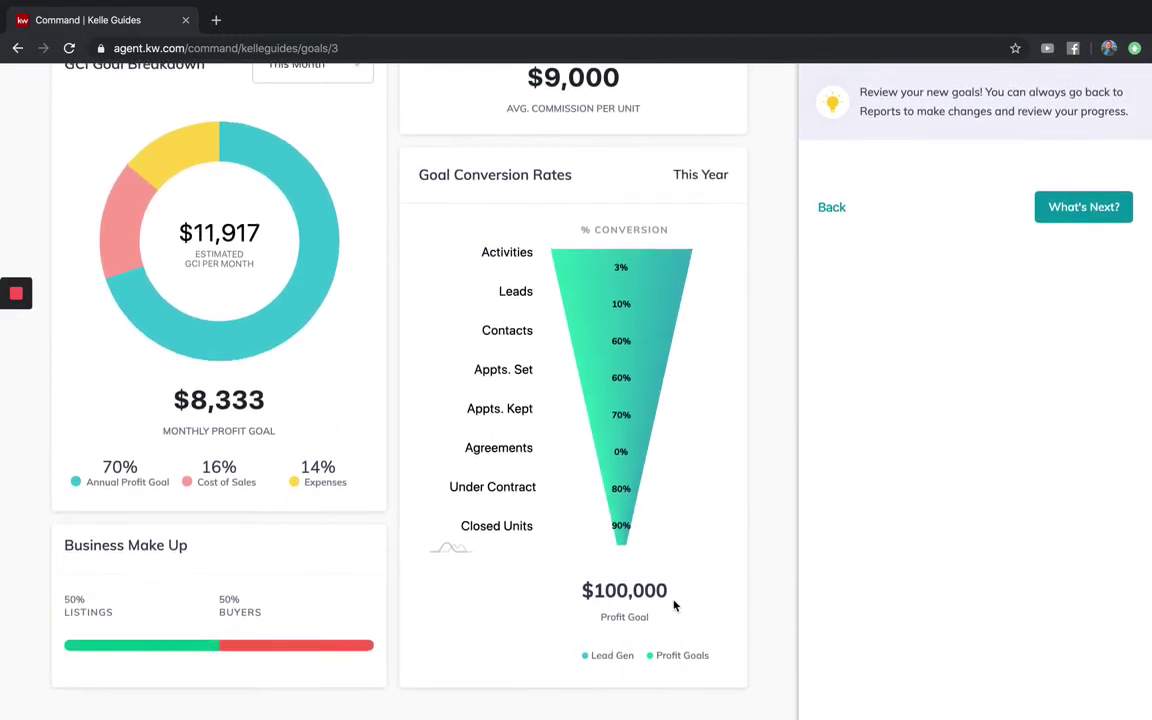
Finish the goal review and open the new goals in Reports.
{"action": "scroll", "coordinate": [674, 606], "scroll_direction": "up", "scroll_amount": 5}
{"action": "left_click", "coordinate": [1093, 440]}
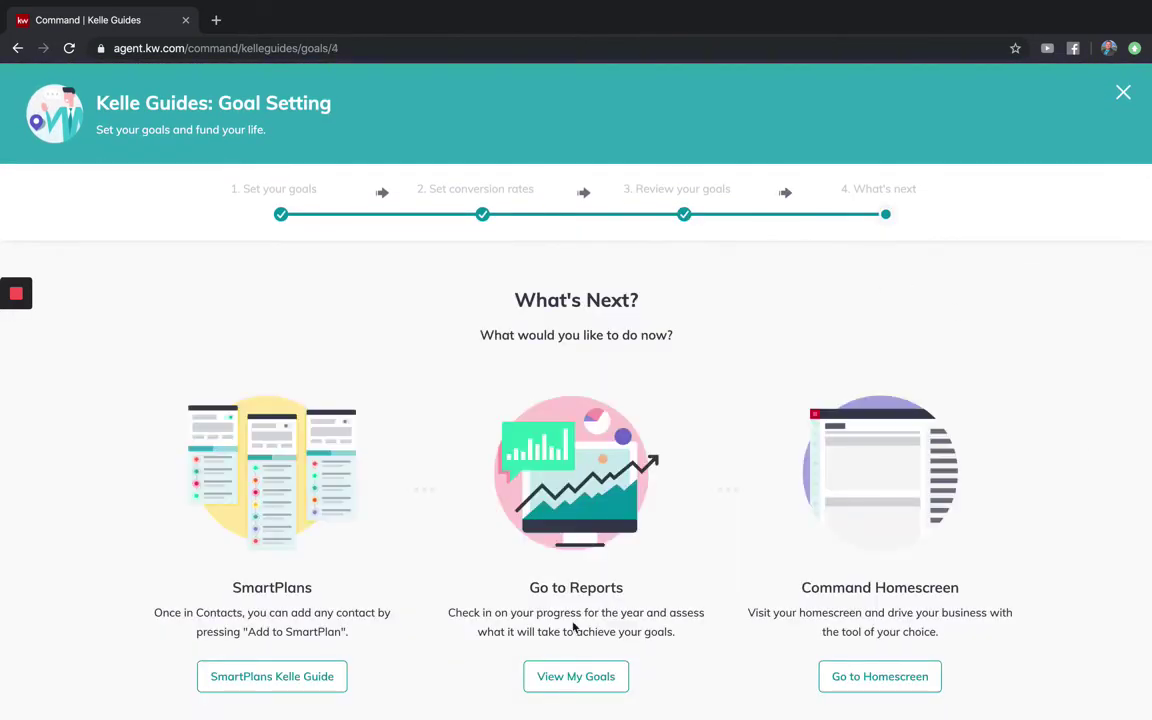
{"action": "left_click", "coordinate": [568, 677]}
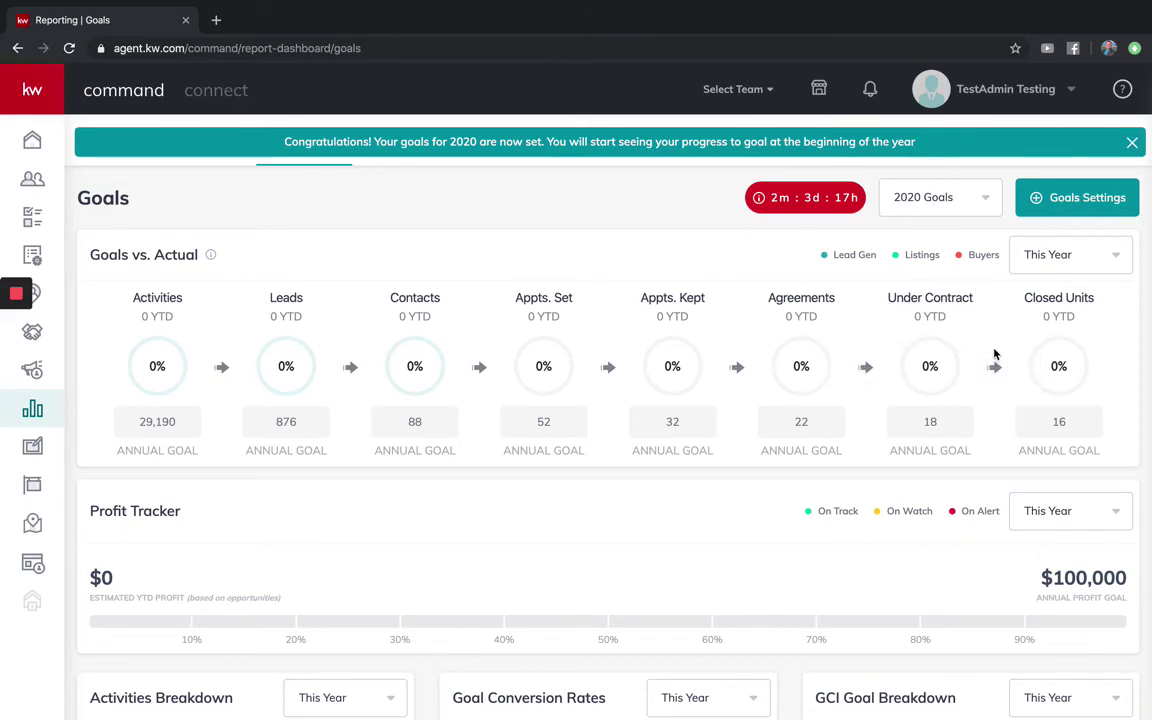
Review the Profit Tracker, Activities Breakdown and Goal Conversion Rates cards, checking the available time periods.
{"action": "scroll", "coordinate": [993, 370], "scroll_direction": "down", "scroll_amount": 3}
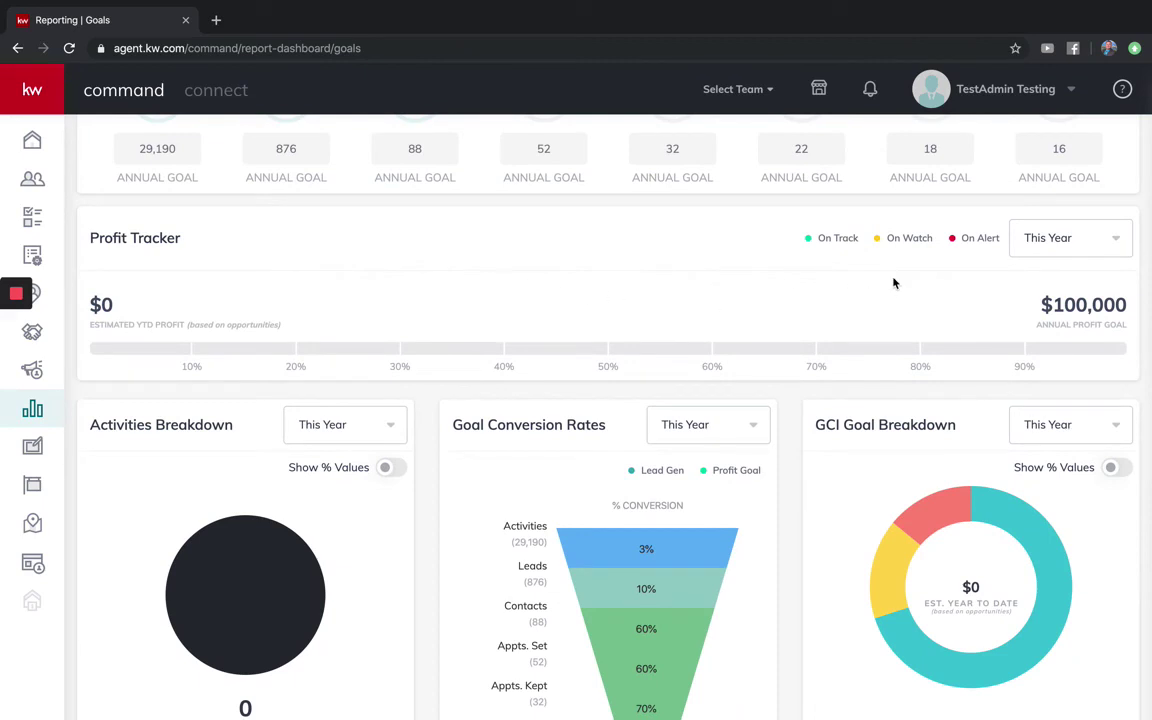
{"action": "left_click", "coordinate": [1069, 237]}
{"action": "left_click", "coordinate": [864, 295]}
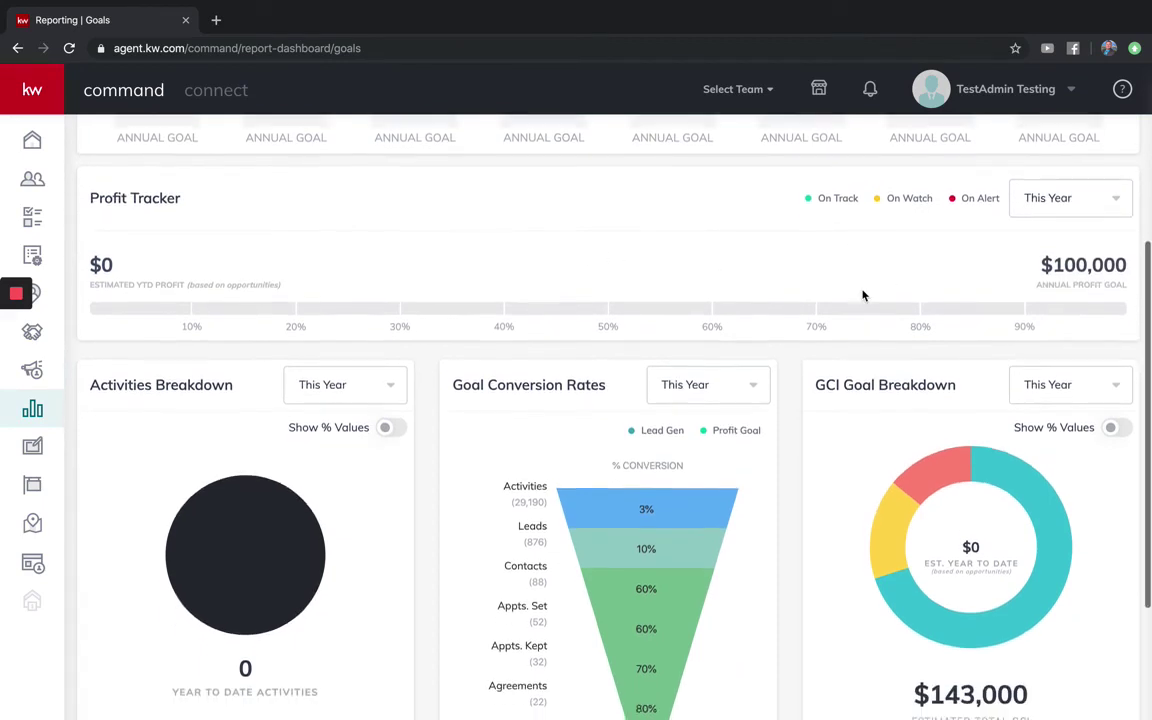
{"action": "scroll", "coordinate": [863, 295], "scroll_direction": "down", "scroll_amount": 3}
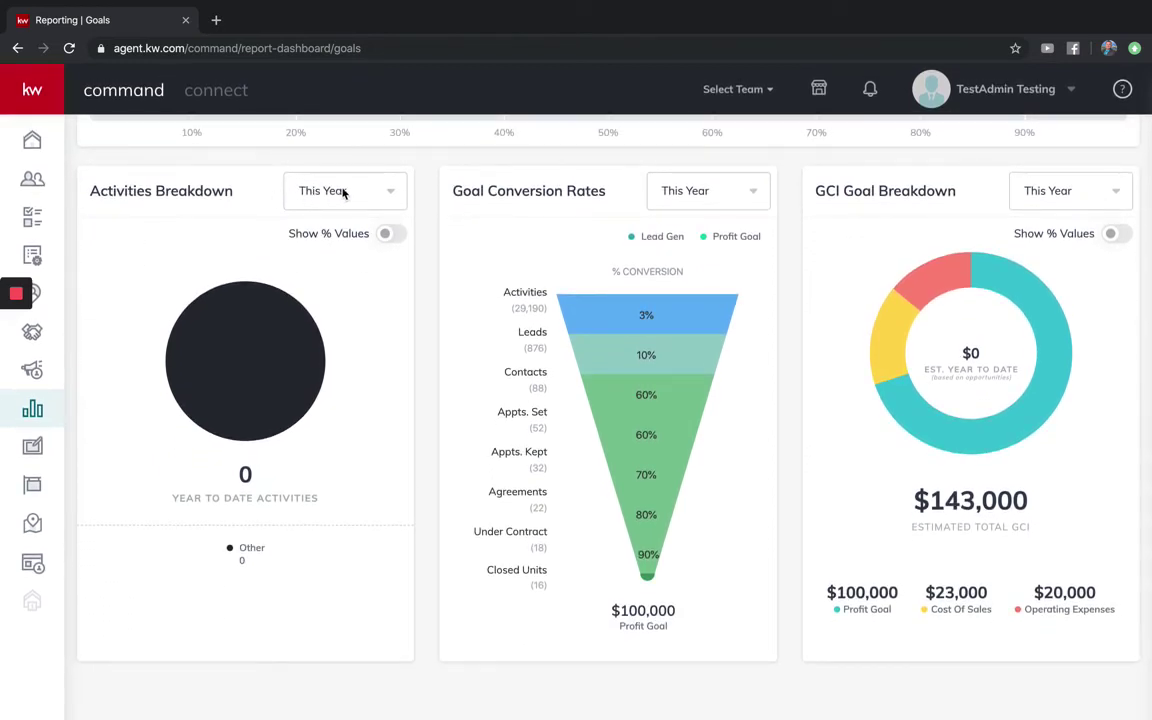
{"action": "mouse_move", "coordinate": [259, 357]}
{"action": "left_click", "coordinate": [715, 202]}
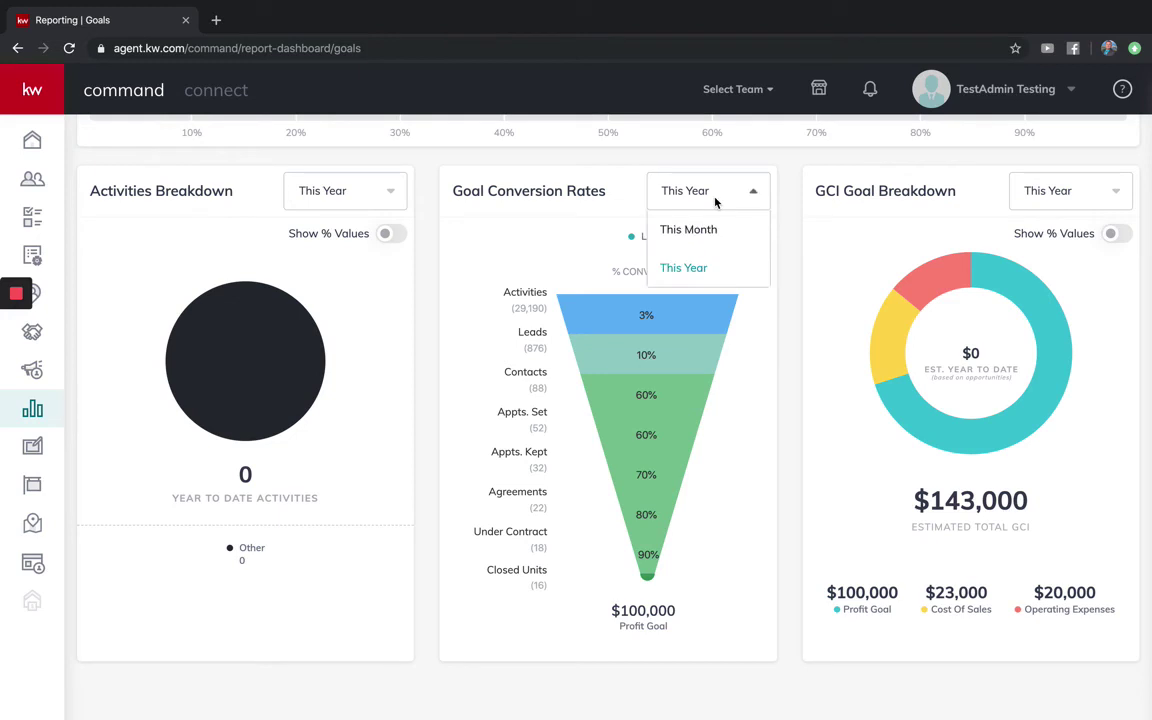
{"action": "left_click", "coordinate": [750, 195]}
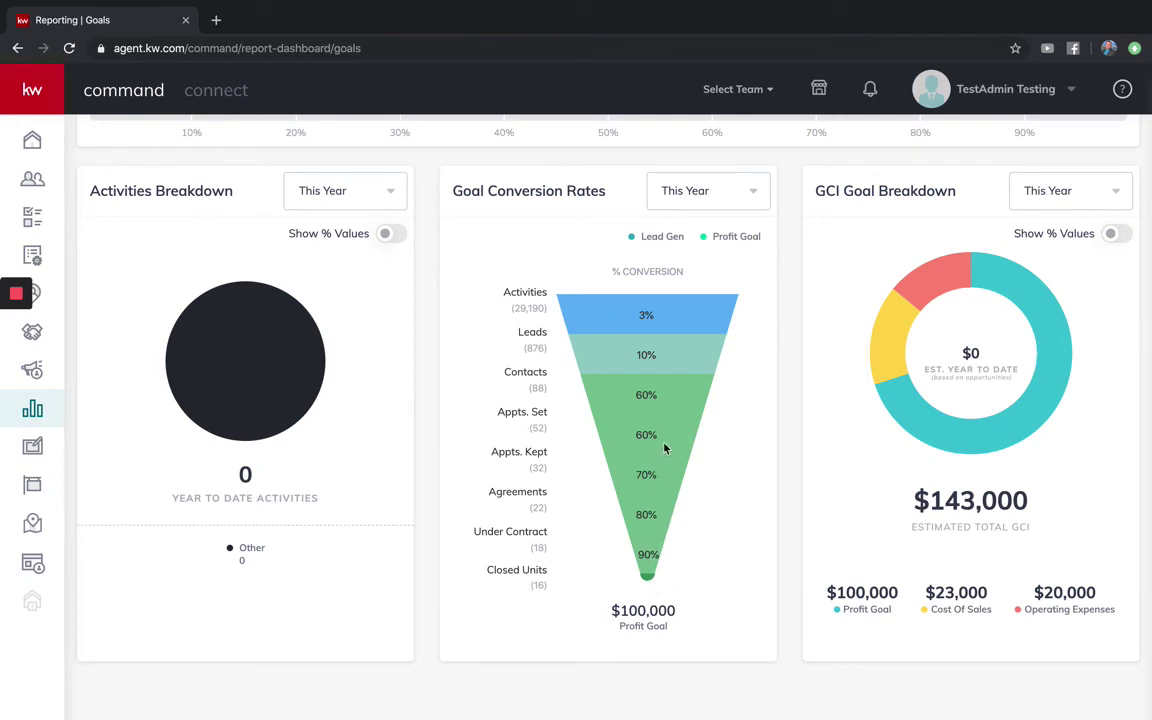
Examine the Agreements stage in the Goal Conversion Rates funnel and the countdown beside the 2020 Goals selection.
{"action": "left_click_drag", "start_coordinate": [491, 489], "coordinate": [508, 492]}
{"action": "left_click", "coordinate": [508, 492]}
{"action": "left_click_drag", "start_coordinate": [640, 513], "coordinate": [489, 491]}
{"action": "left_click_drag", "start_coordinate": [568, 515], "coordinate": [548, 507]}
{"action": "left_click", "coordinate": [548, 507]}
{"action": "mouse_move", "coordinate": [868, 382]}
{"action": "scroll", "coordinate": [936, 290], "scroll_direction": "up", "scroll_amount": 5}
{"action": "left_click_drag", "start_coordinate": [720, 200], "coordinate": [838, 200]}
{"action": "left_click", "coordinate": [878, 197]}
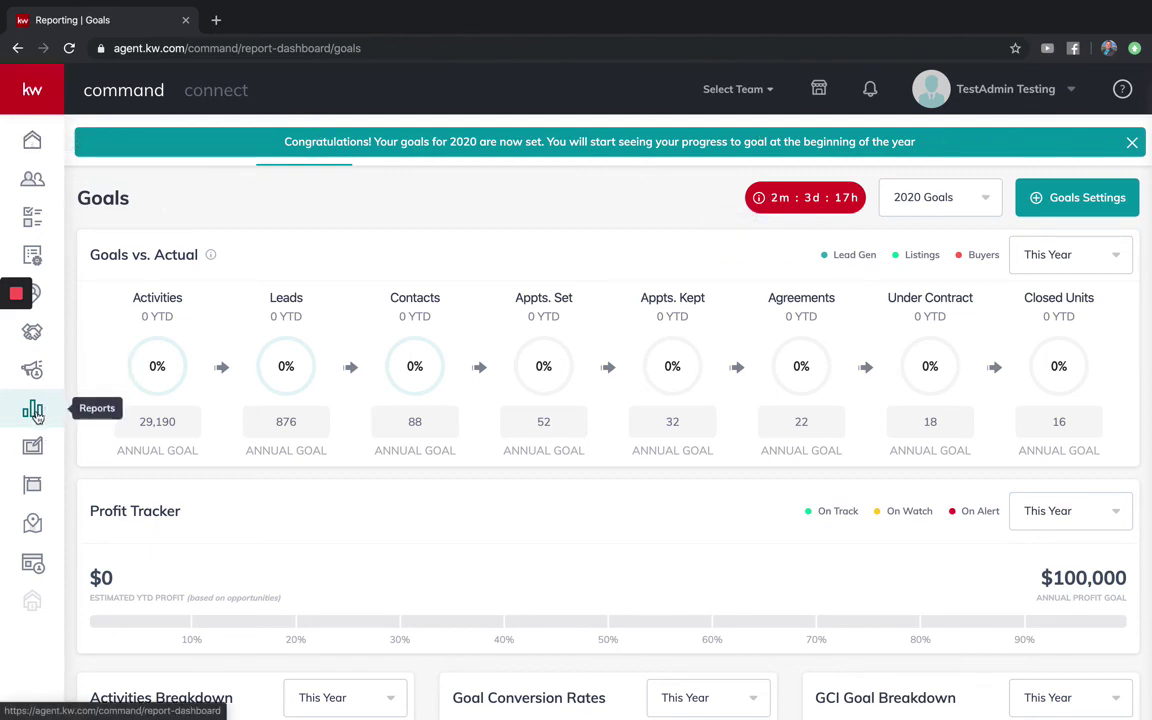
Go to the Command homescreen and switch its Goals vs. Actuals overview to This Year.
{"action": "left_click", "coordinate": [35, 145]}
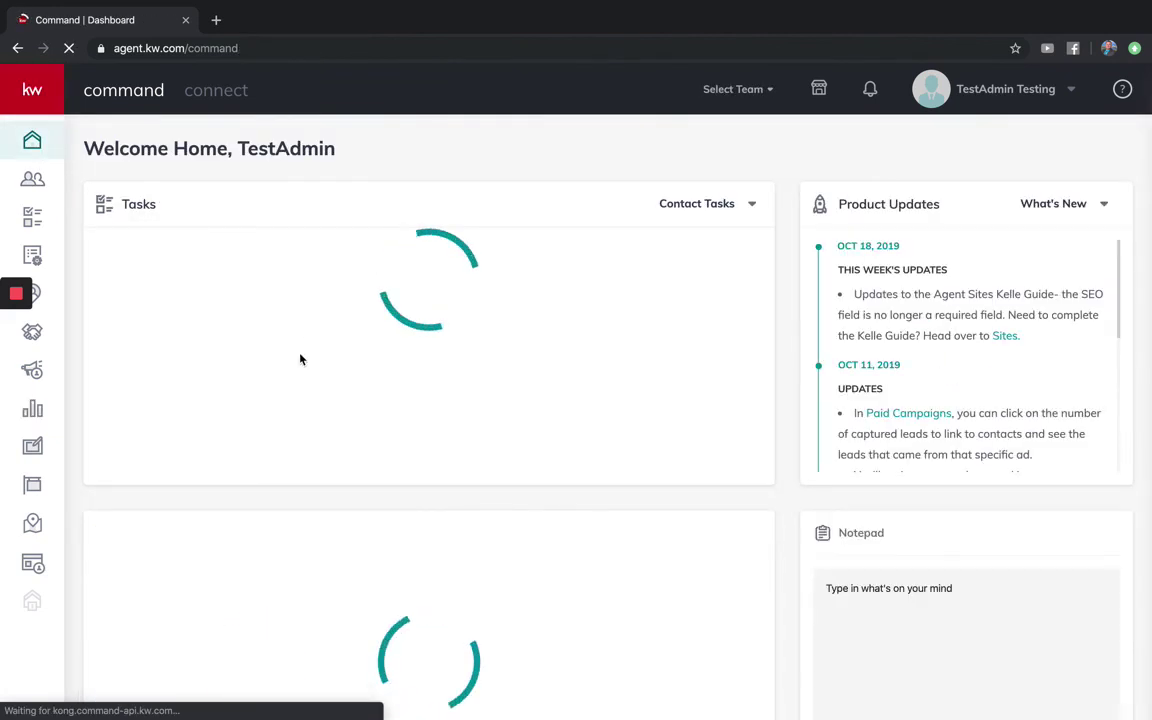
{"action": "scroll", "coordinate": [301, 356], "scroll_direction": "down", "scroll_amount": 3}
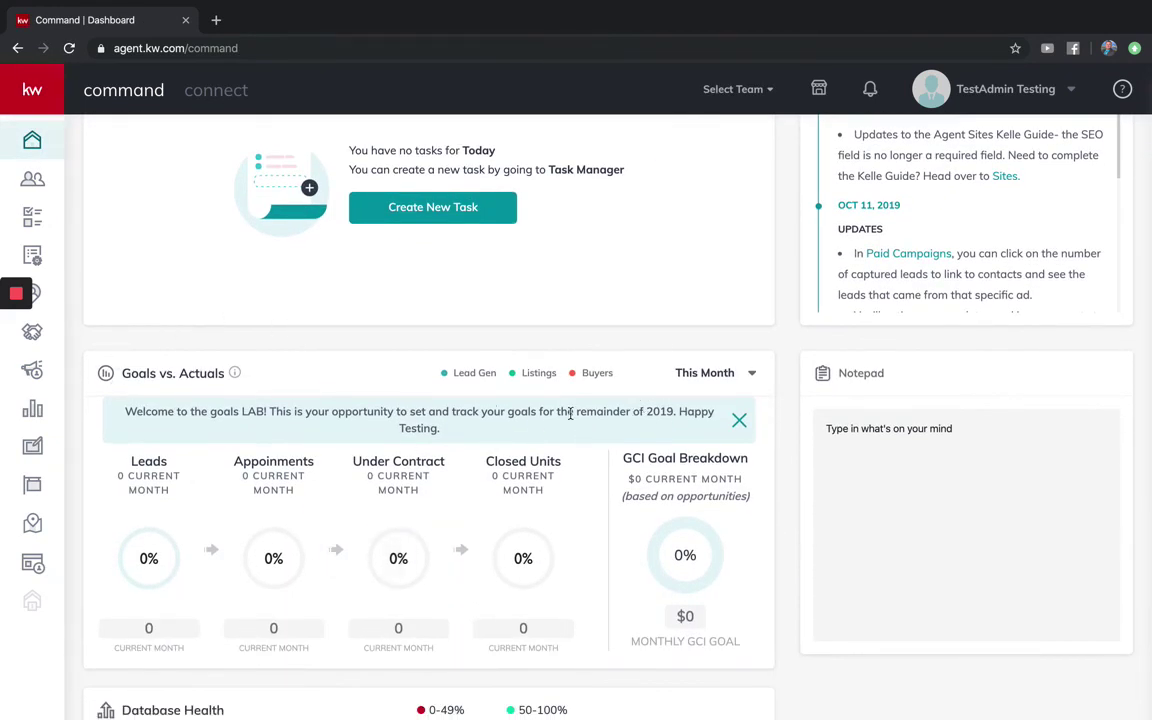
{"action": "left_click", "coordinate": [719, 371]}
{"action": "left_click", "coordinate": [676, 422]}
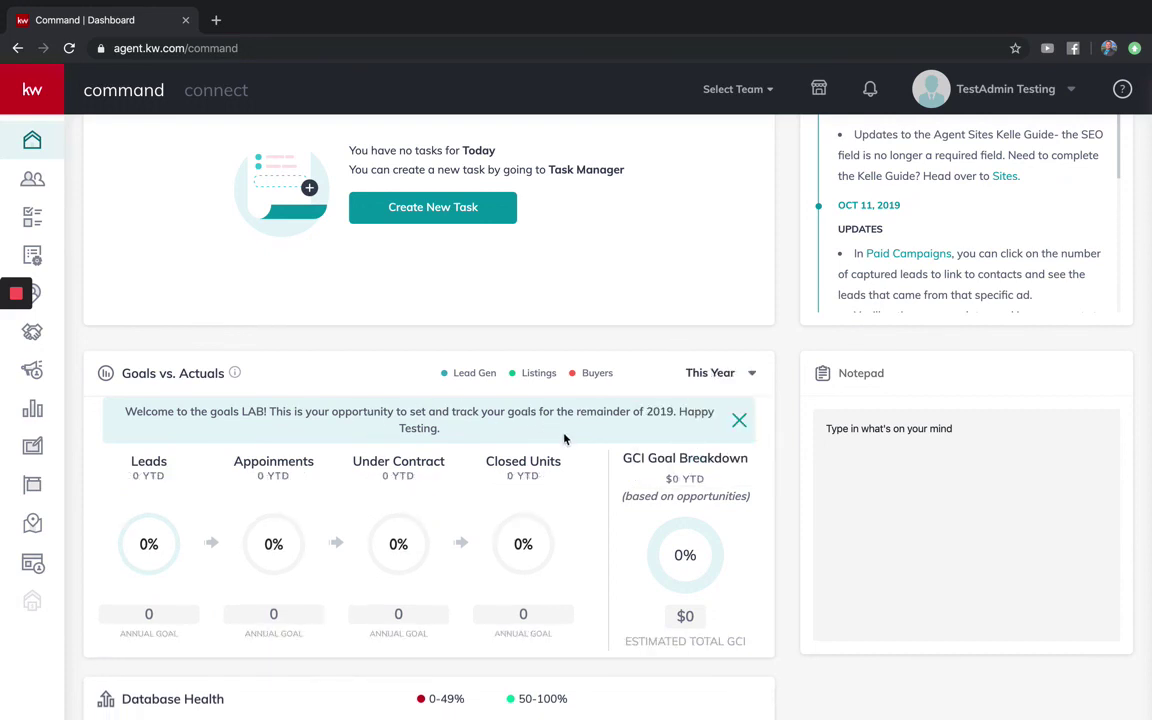
{"action": "scroll", "coordinate": [525, 428], "scroll_direction": "down", "scroll_amount": 3}
{"action": "scroll", "coordinate": [525, 428], "scroll_direction": "up", "scroll_amount": 4}
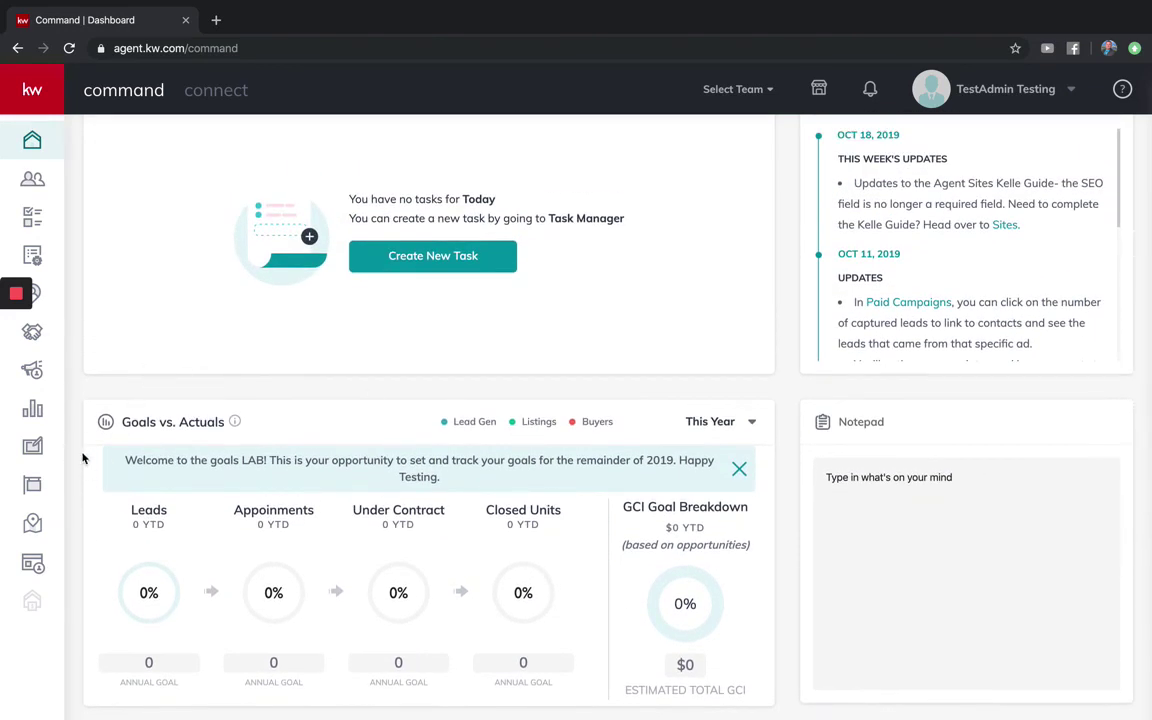
Return to the Goals page in Reports.
{"action": "left_click", "coordinate": [32, 408]}
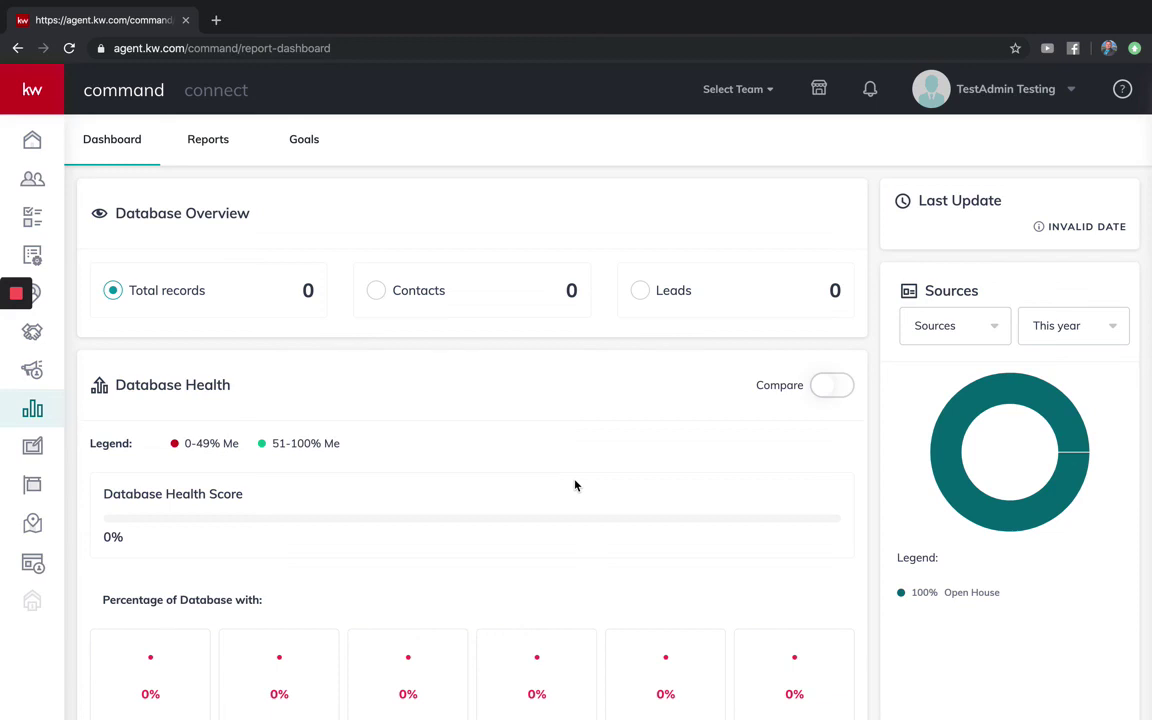
{"action": "scroll", "coordinate": [575, 485], "scroll_direction": "up", "scroll_amount": 2}
{"action": "left_click", "coordinate": [303, 139]}
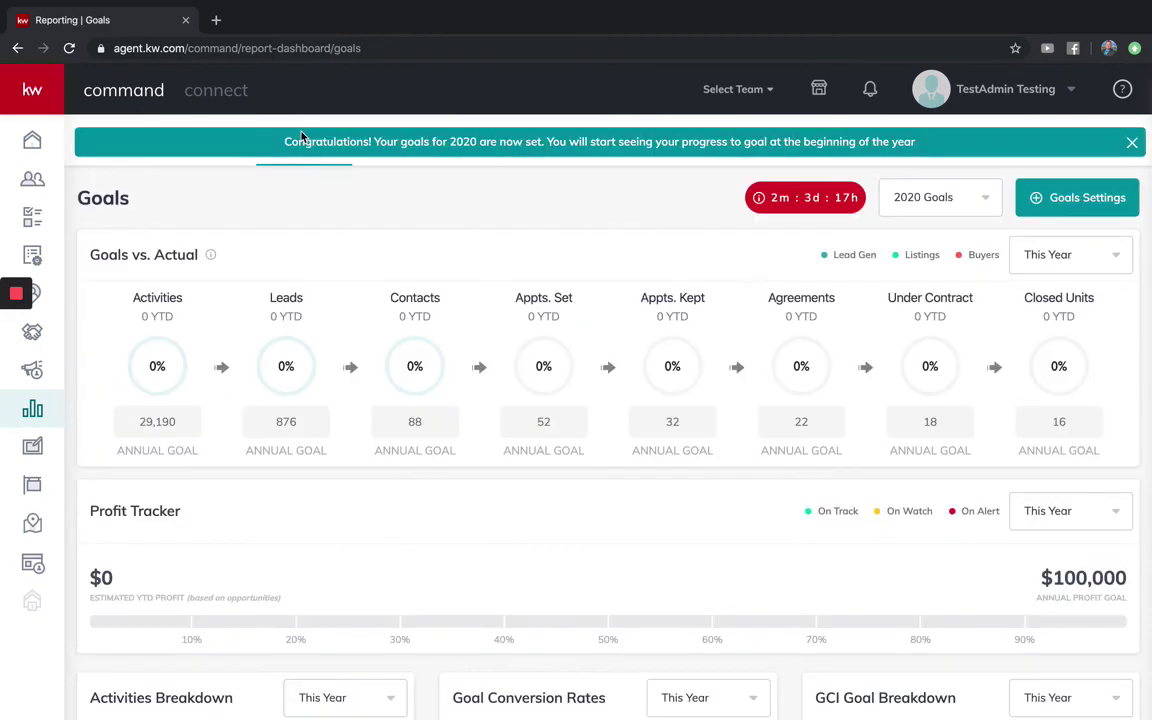